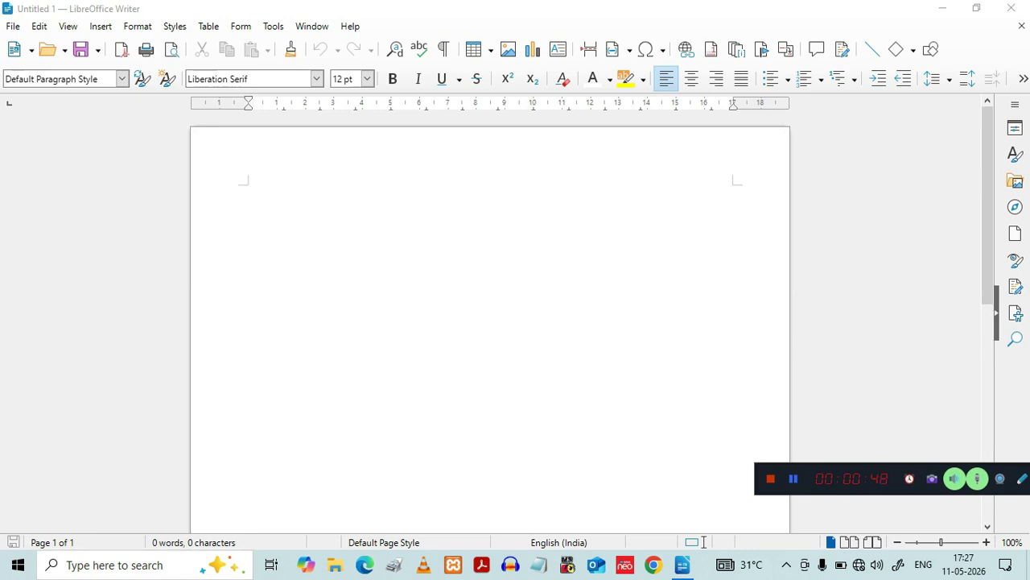
# Step: Enter the sample words "yrtytryrty rtrtret" on the first line of the blank document
pyautogui.write('yrtytryrty')
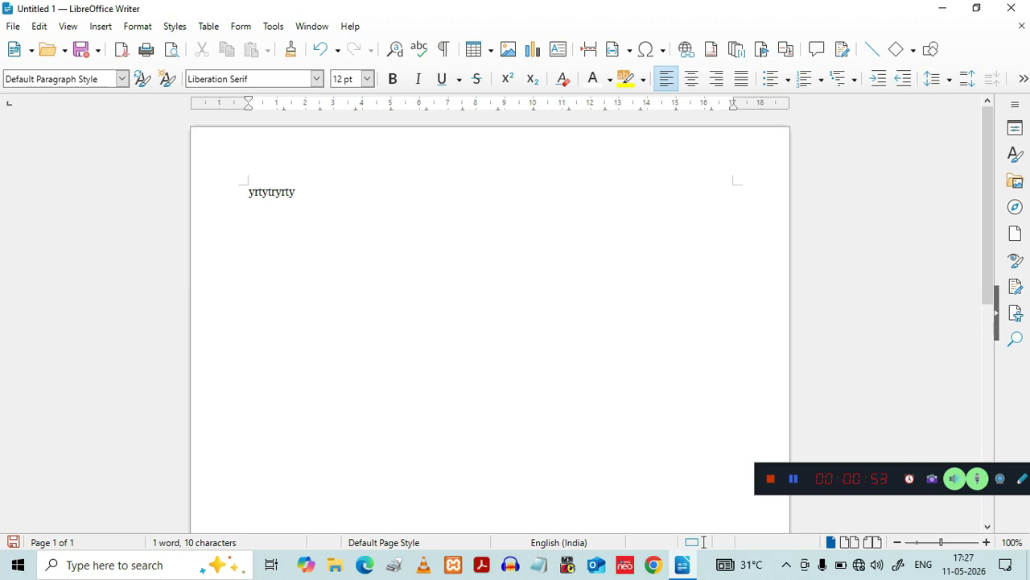
pyautogui.write('rtrtret')
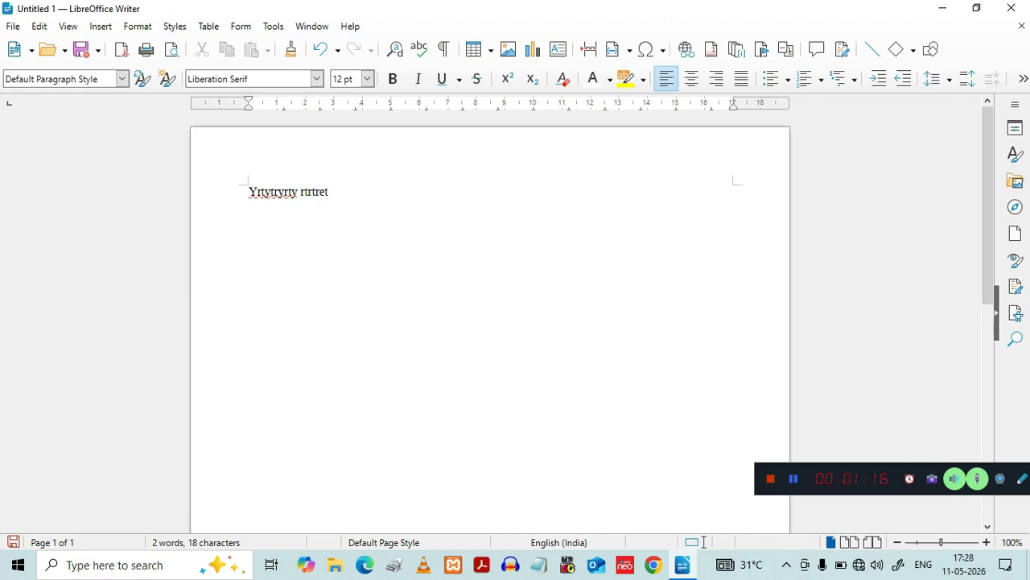
# Step: Zoom the page in to 600%, out to 20%, and back to 100%
pyautogui.scroll(4, 312, 200)
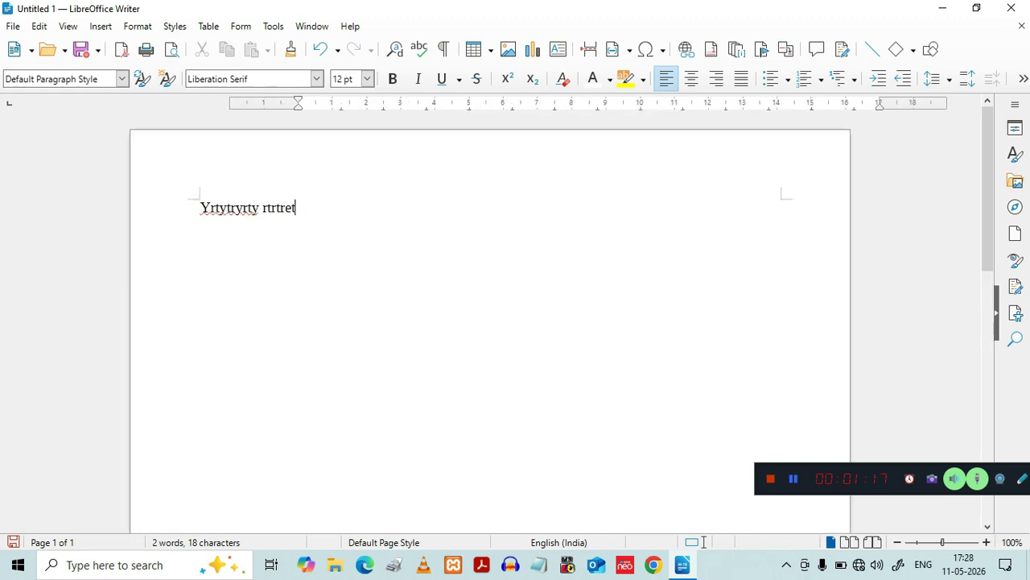
pyautogui.scroll(4, 423, 332)
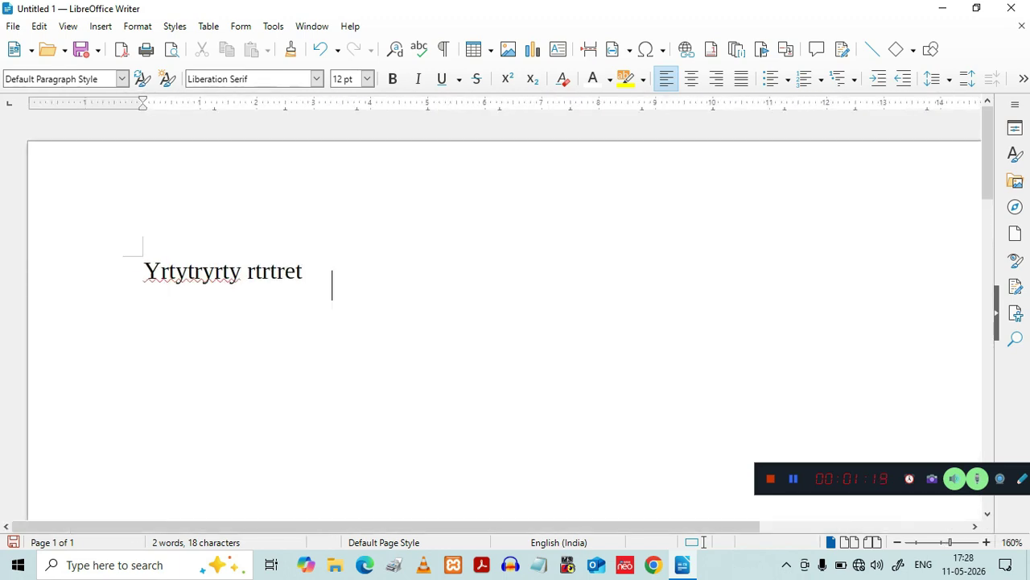
pyautogui.scroll(6, 422, 331)
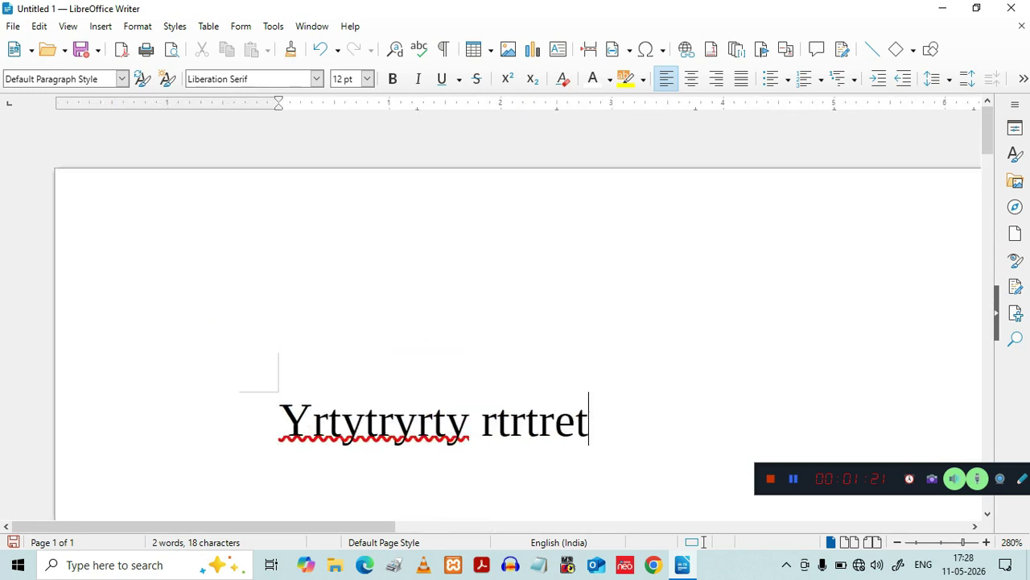
pyautogui.scroll(5, 423, 332)
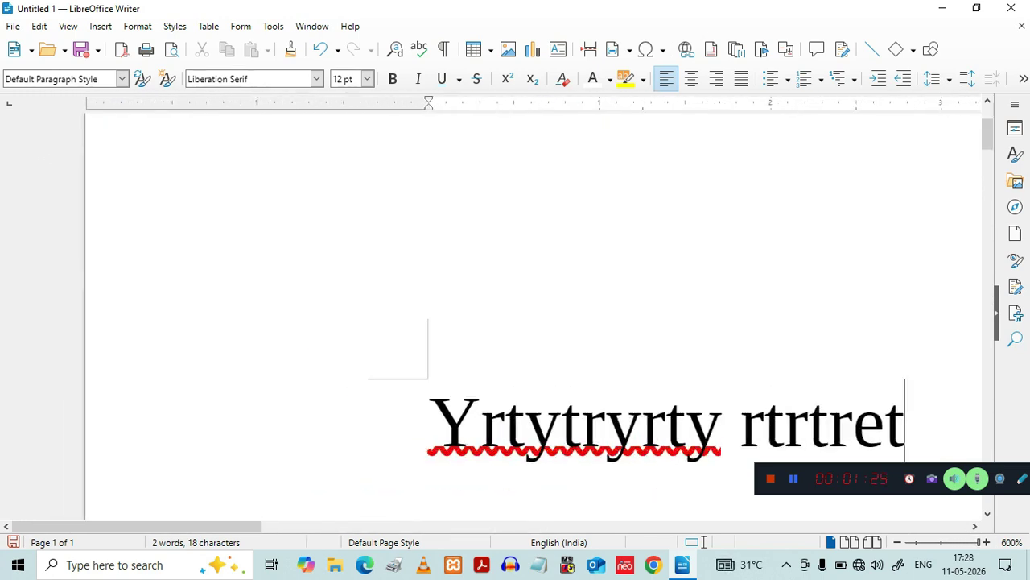
pyautogui.scroll(-10, 438, 141)
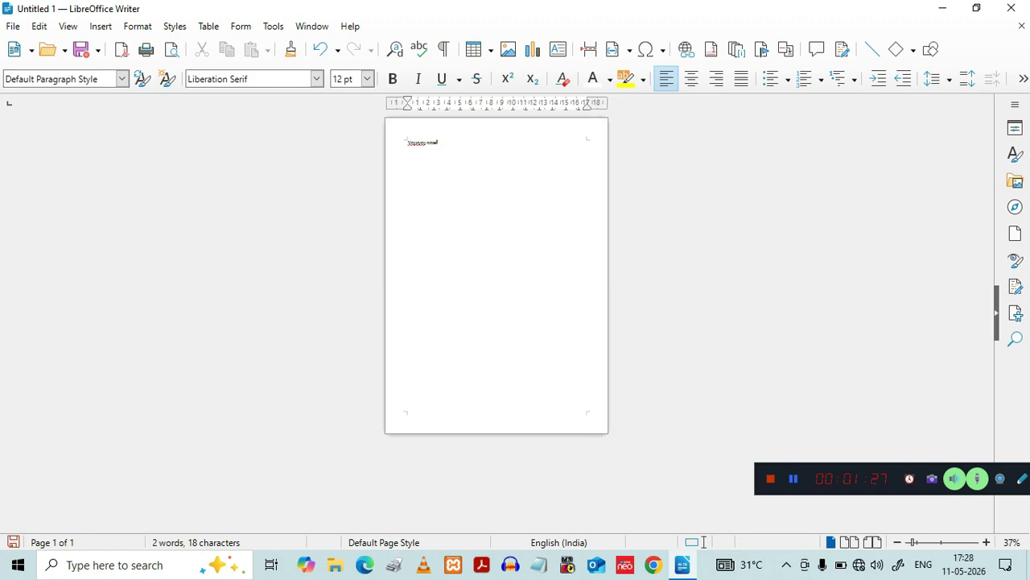
pyautogui.scroll(-4, 497, 273)
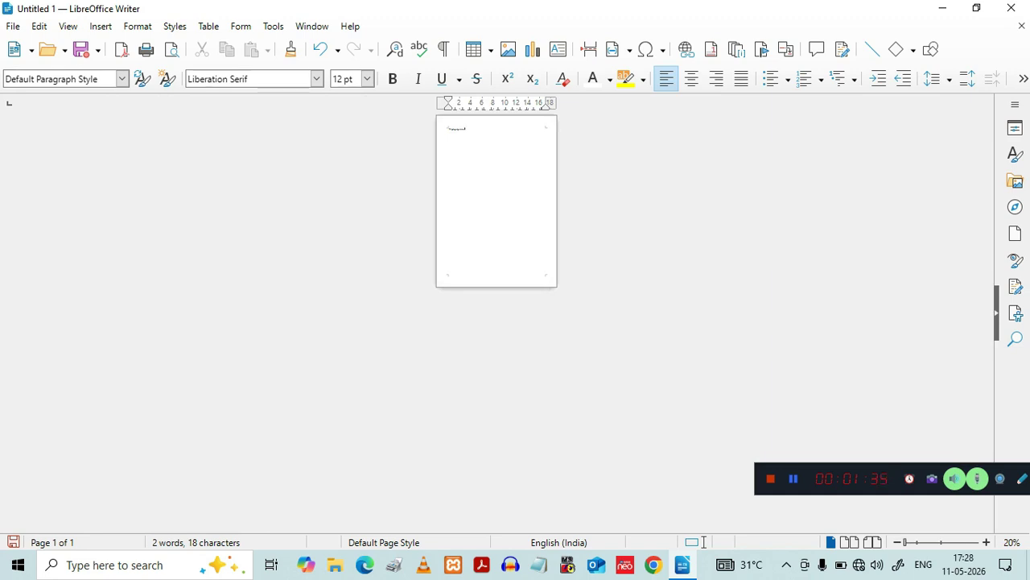
pyautogui.click(941, 541)
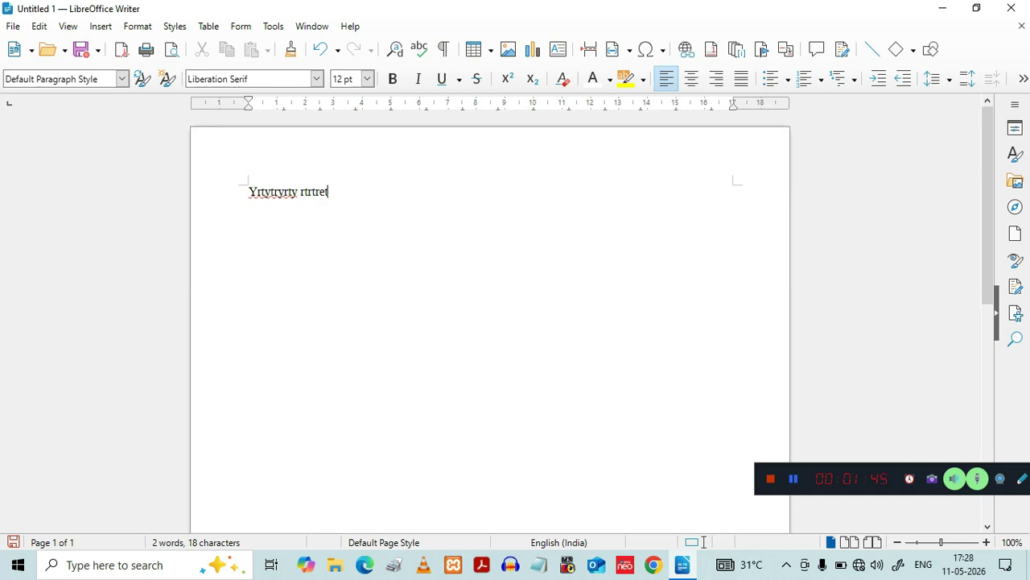
# Step: Delete all the sample words so that the page is empty
pyautogui.press('BackSpace')
pyautogui.press('BackSpace')
pyautogui.press('BackSpace')
pyautogui.press('BackSpace')
pyautogui.press('BackSpace')
pyautogui.press('BackSpace')
pyautogui.press('BackSpace')
pyautogui.press('BackSpace')
pyautogui.press('BackSpace')
pyautogui.press('BackSpace')
pyautogui.press('BackSpace')
pyautogui.press('BackSpace')
pyautogui.press('BackSpace')
pyautogui.press('BackSpace')
pyautogui.press('BackSpace')
pyautogui.press('BackSpace')
pyautogui.press('BackSpace')
pyautogui.press('BackSpace')
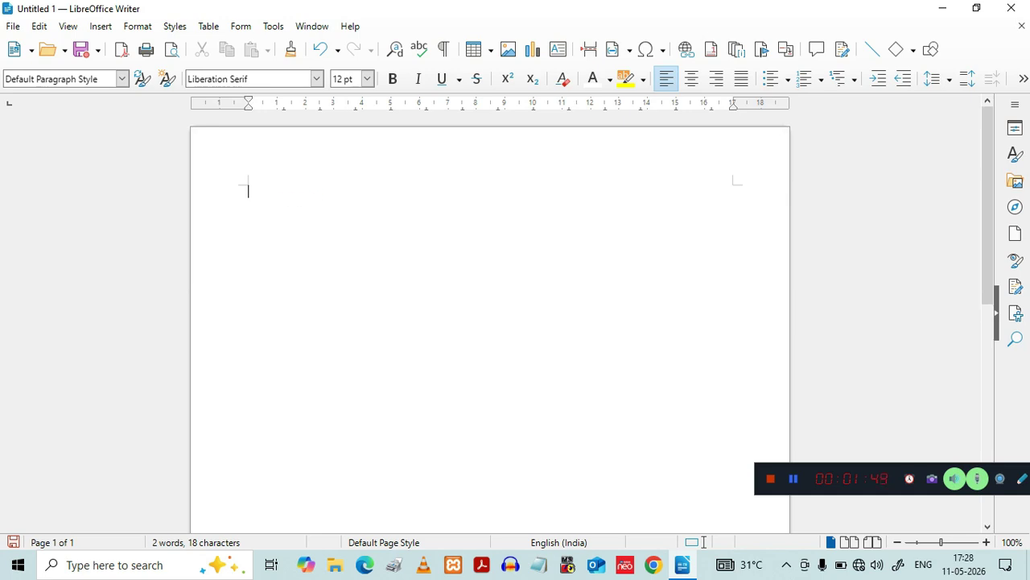
# Step: Insert the dummy text paragraph by expanding the AutoText shortcut "dt"
pyautogui.write('ddt')
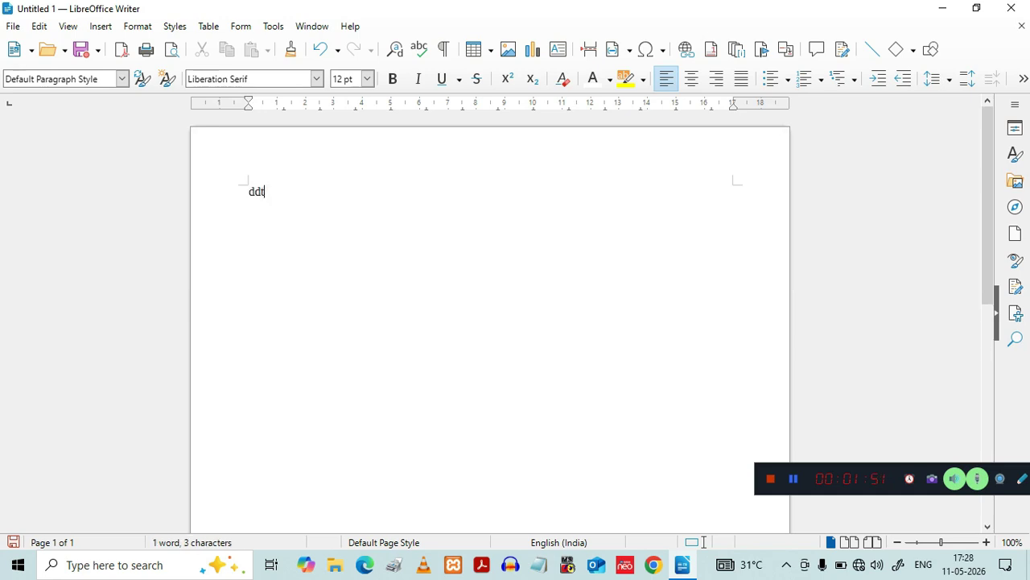
pyautogui.press('BackSpace')
pyautogui.press('BackSpace')
pyautogui.write('t')
pyautogui.press('F3')
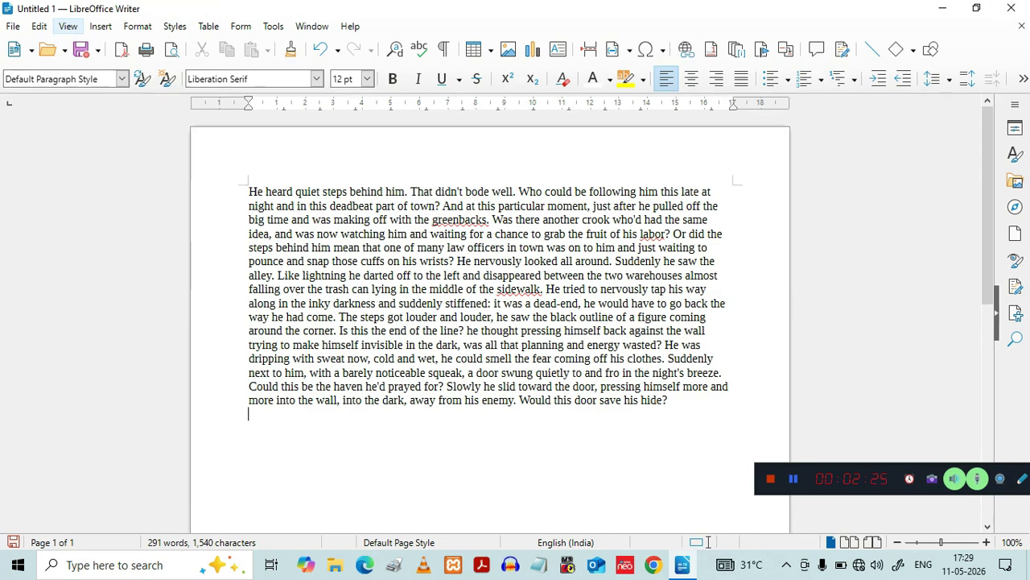
# Step: Apply the Tabbed user interface to Writer and look through its File, Home, Insert and Layout commands
pyautogui.click(68, 26)
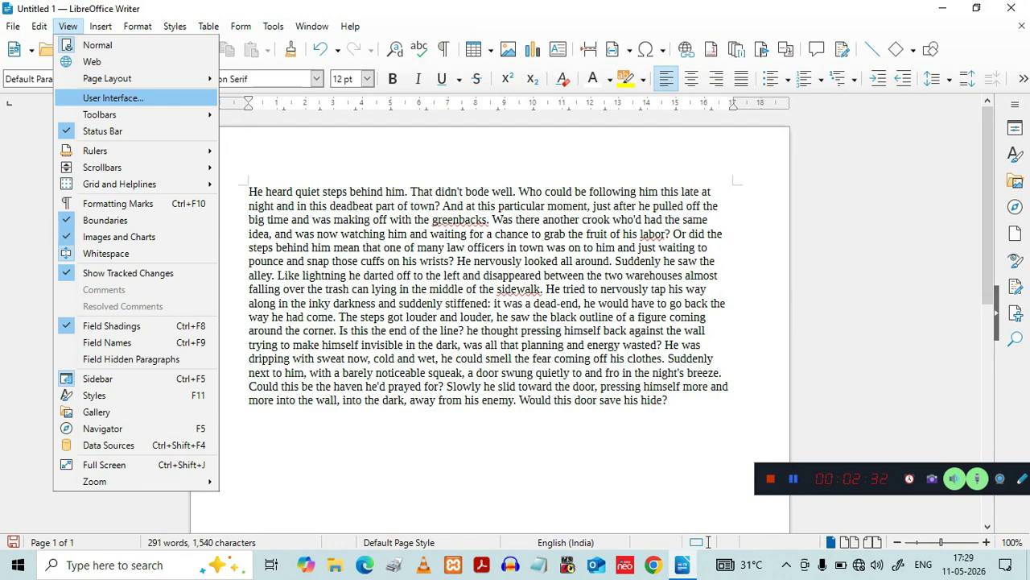
pyautogui.press('Return')
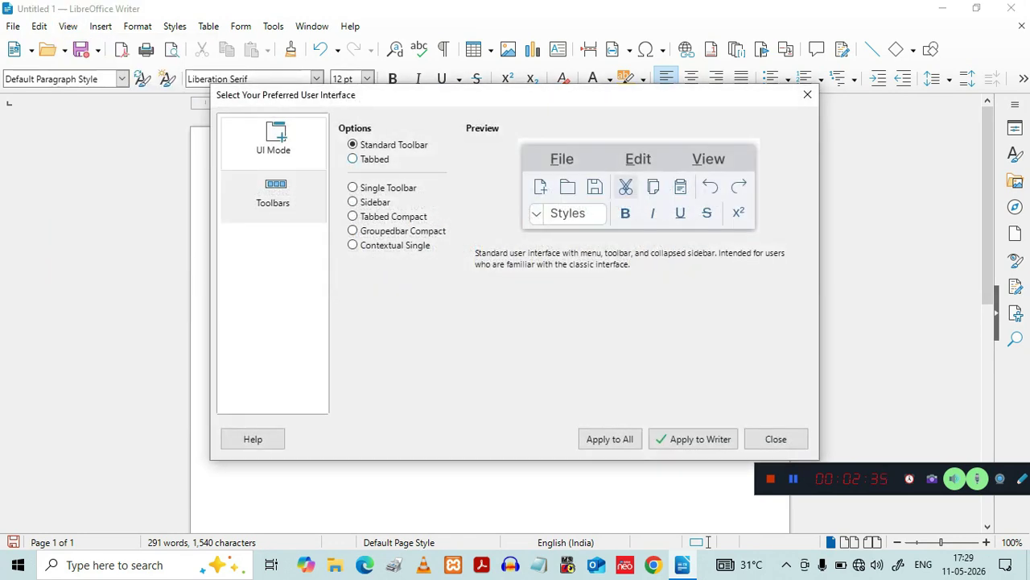
pyautogui.press('Down')
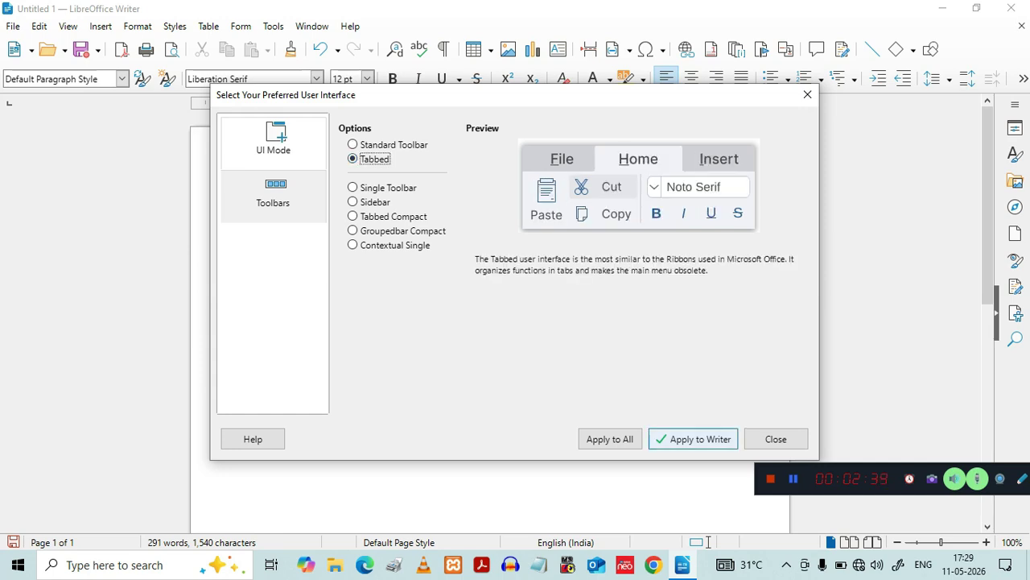
pyautogui.press('Return')
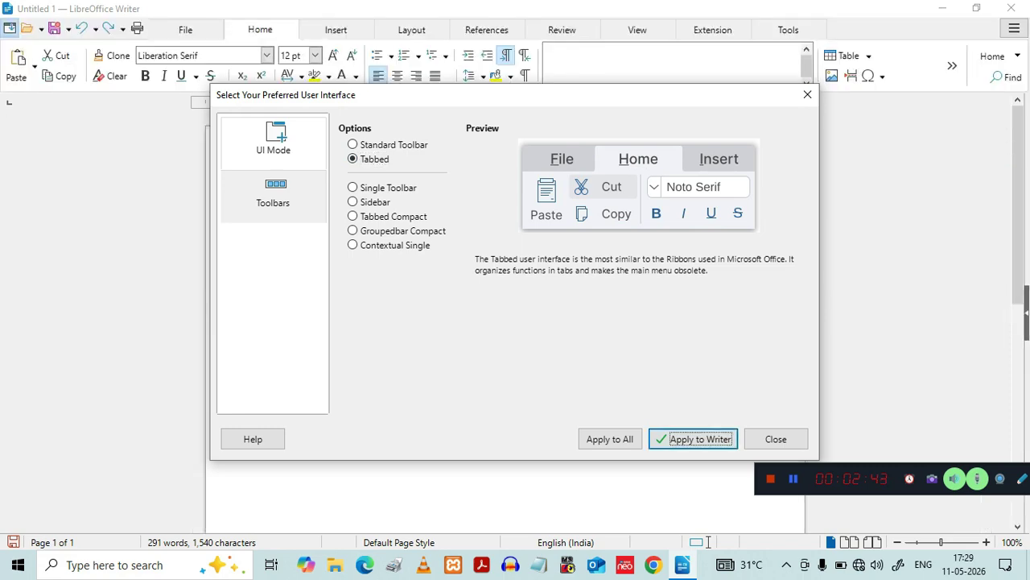
pyautogui.press('Escape')
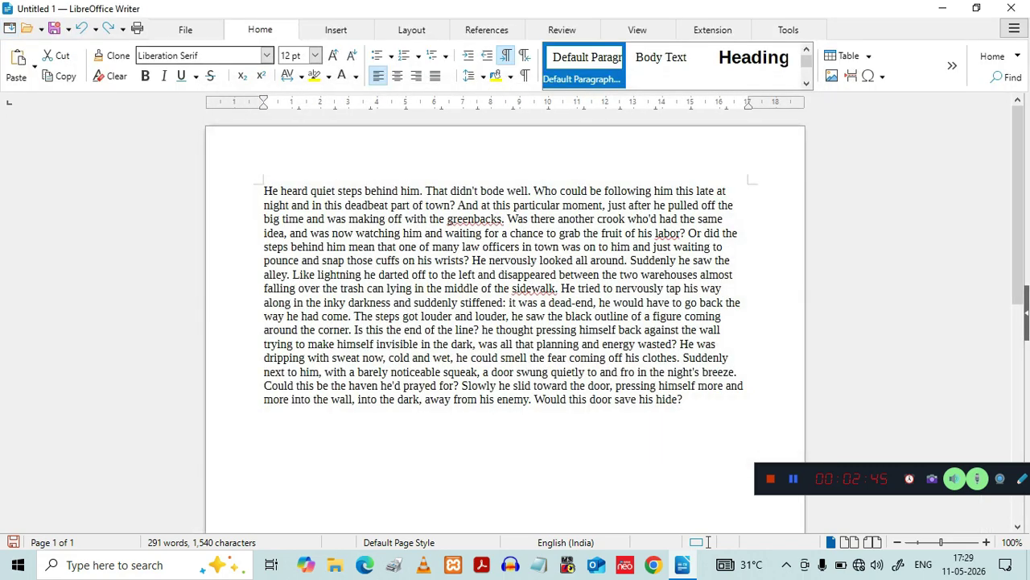
pyautogui.click(185, 29)
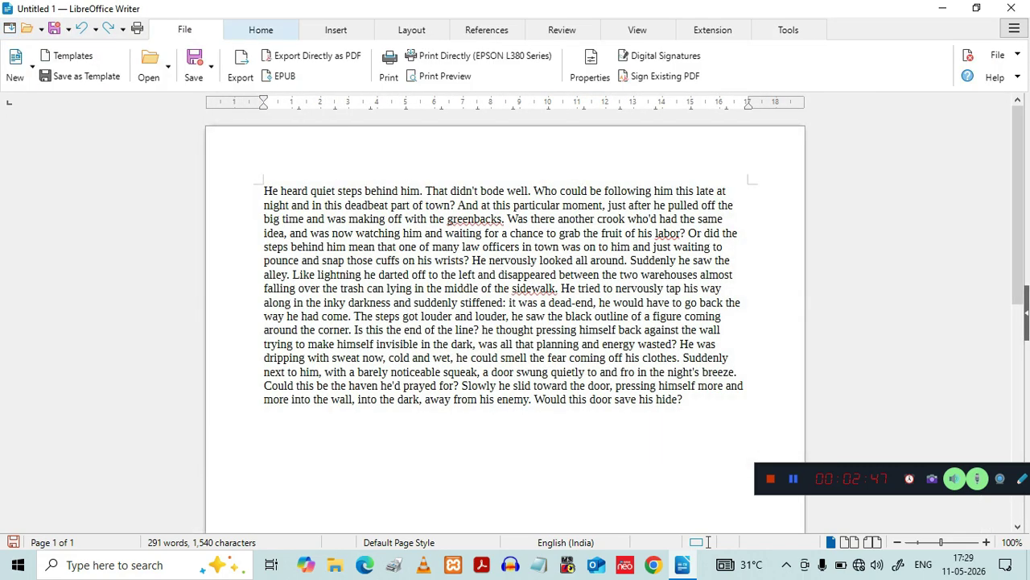
pyautogui.click(261, 29)
pyautogui.click(335, 29)
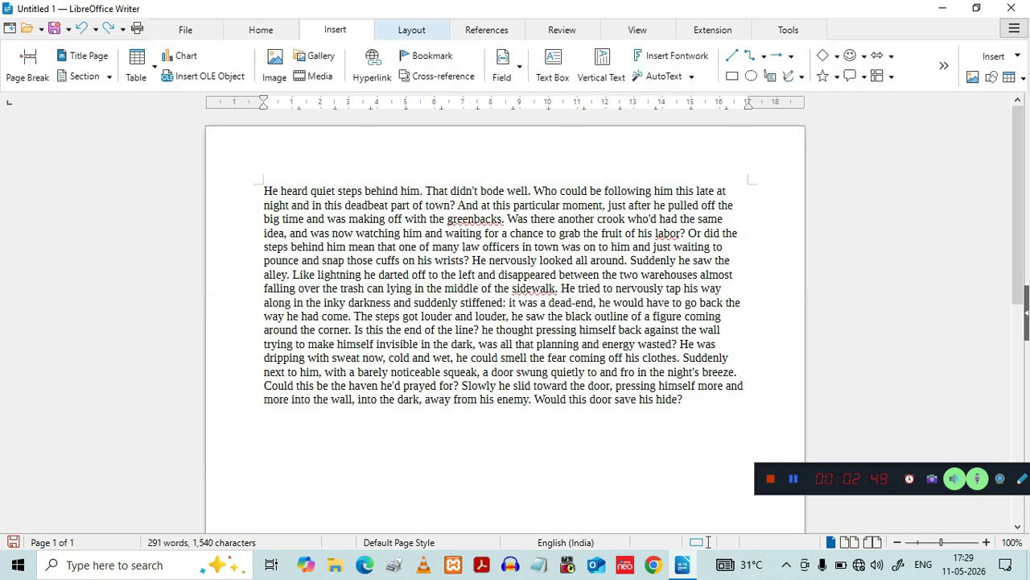
pyautogui.click(411, 29)
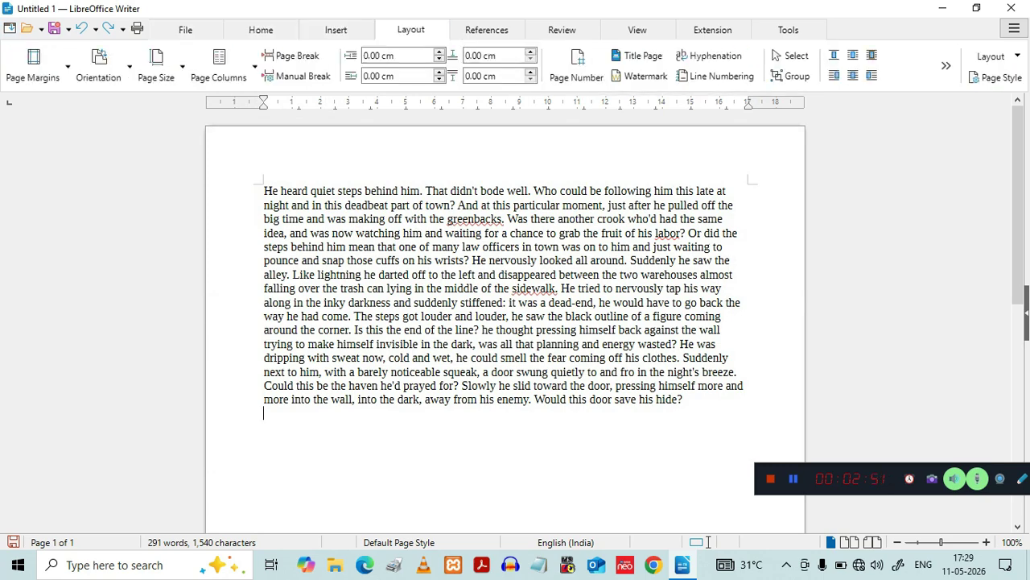
# Step: Switch Writer's user interface back to Standard Toolbar and close the interface settings
pyautogui.click(1014, 29)
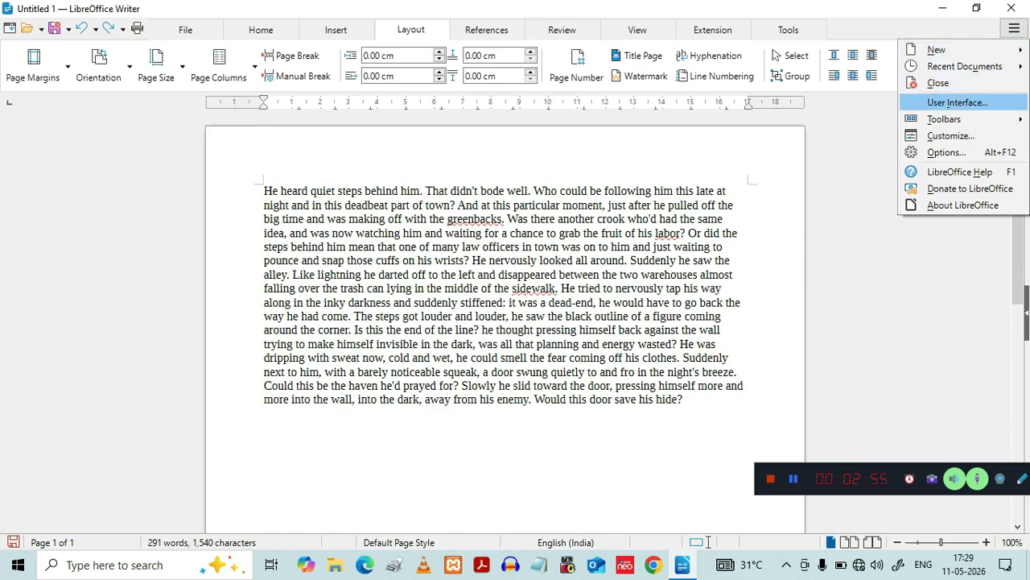
pyautogui.click(957, 102)
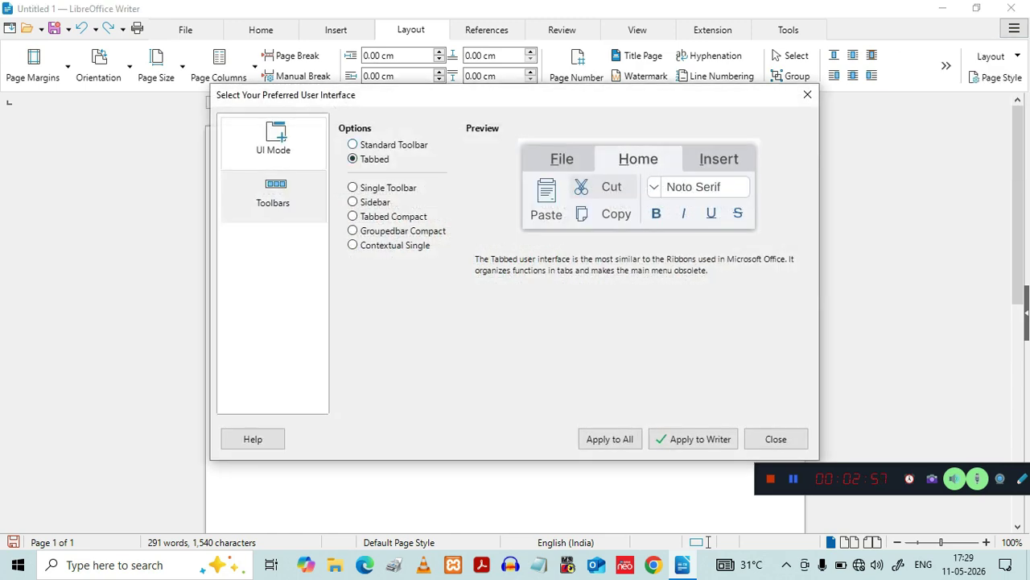
pyautogui.press('Up')
pyautogui.press('Return')
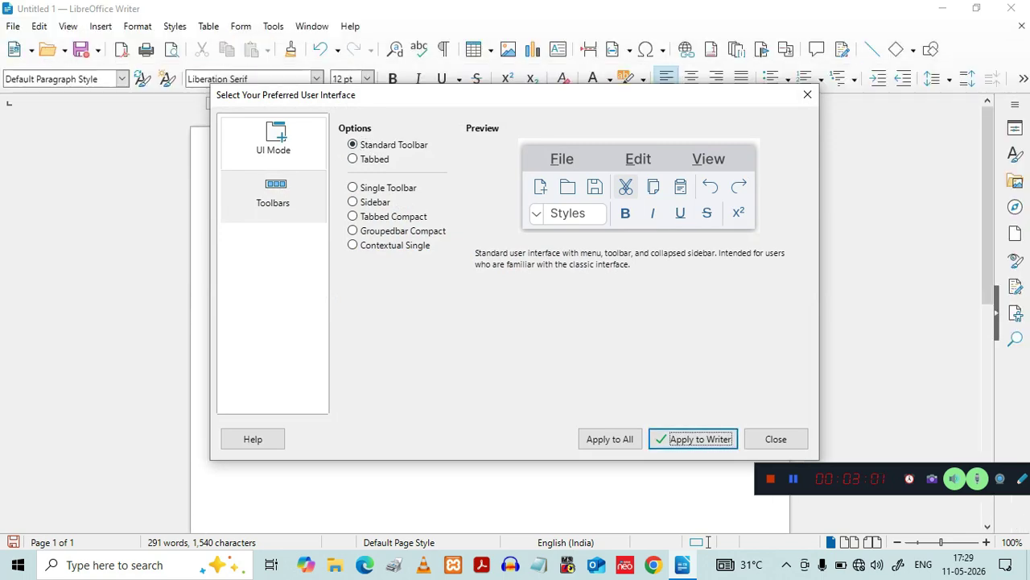
pyautogui.click(776, 439)
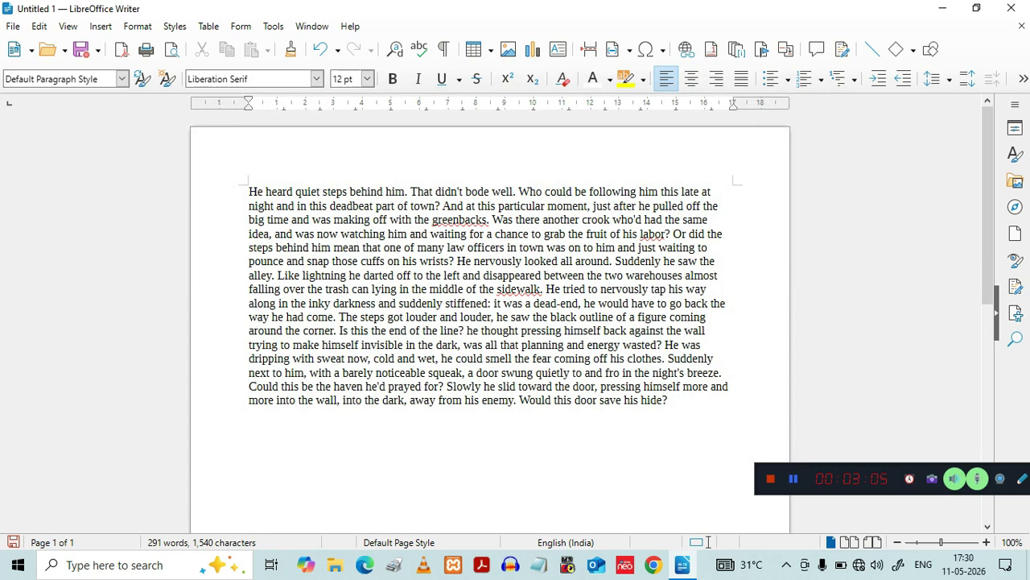
# Step: Save the document in the Documents folder as abc.odt in ODF Text Document format
pyautogui.click(12, 26)
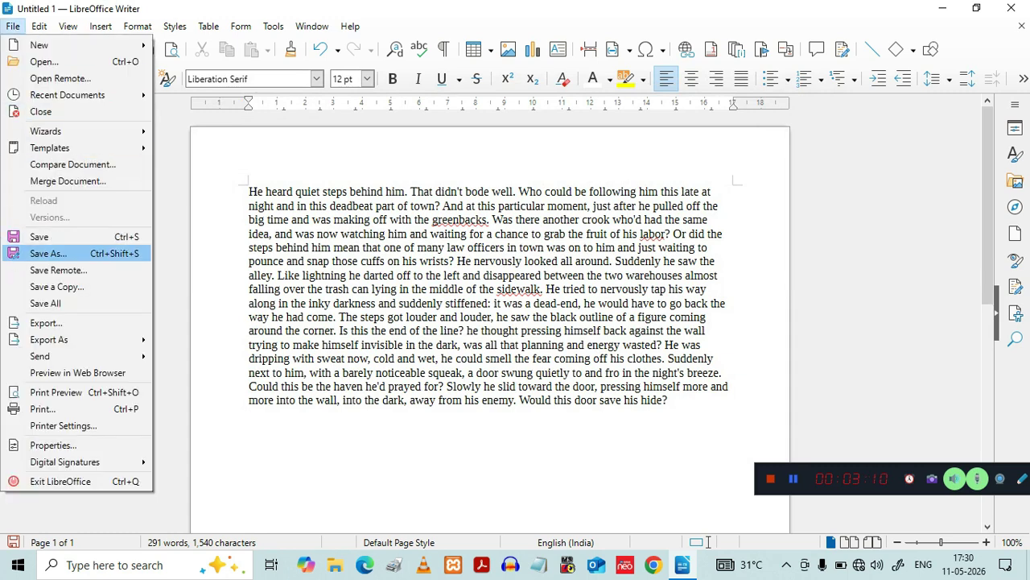
pyautogui.click(48, 253)
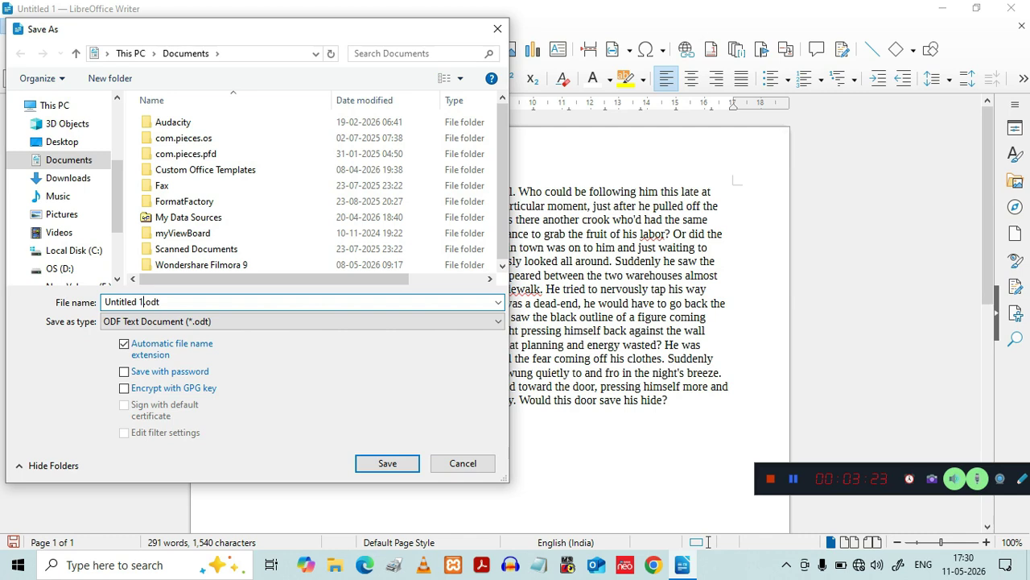
pyautogui.press('BackSpace')
pyautogui.press('BackSpace')
pyautogui.press('BackSpace')
pyautogui.press('BackSpace')
pyautogui.press('BackSpace')
pyautogui.press('BackSpace')
pyautogui.press('BackSpace')
pyautogui.press('BackSpace')
pyautogui.press('BackSpace')
pyautogui.press('BackSpace')
pyautogui.write('abc')
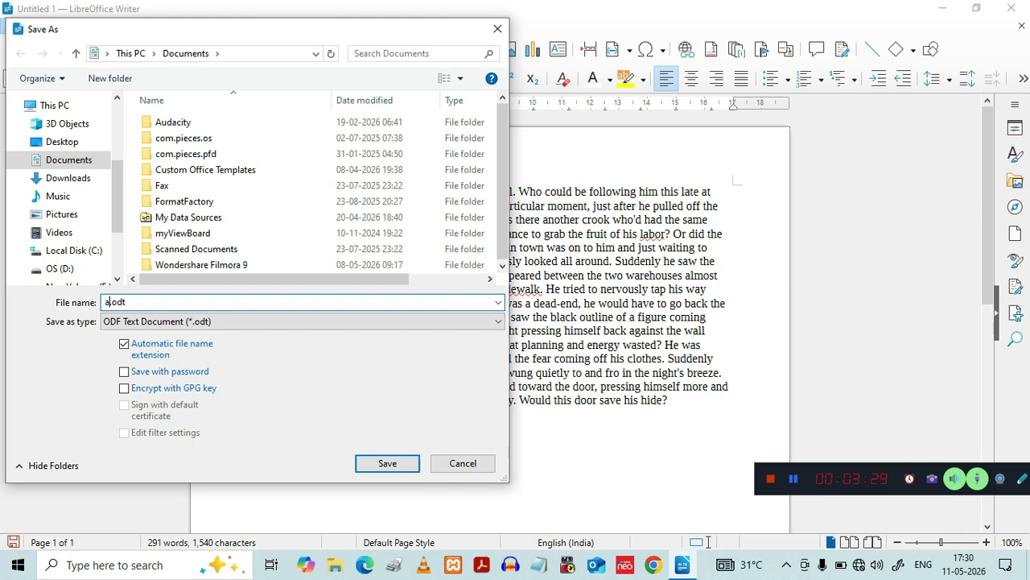
pyautogui.press('Return')
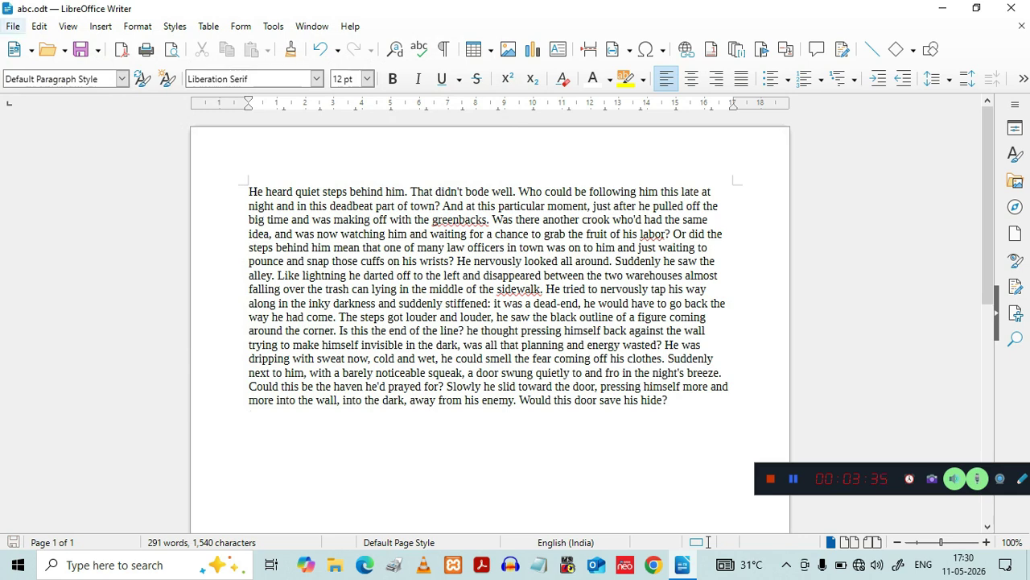
# Step: Add the text "hghg" on the line below the paragraph and try to save the document
pyautogui.press('Return')
pyautogui.write('hghg')
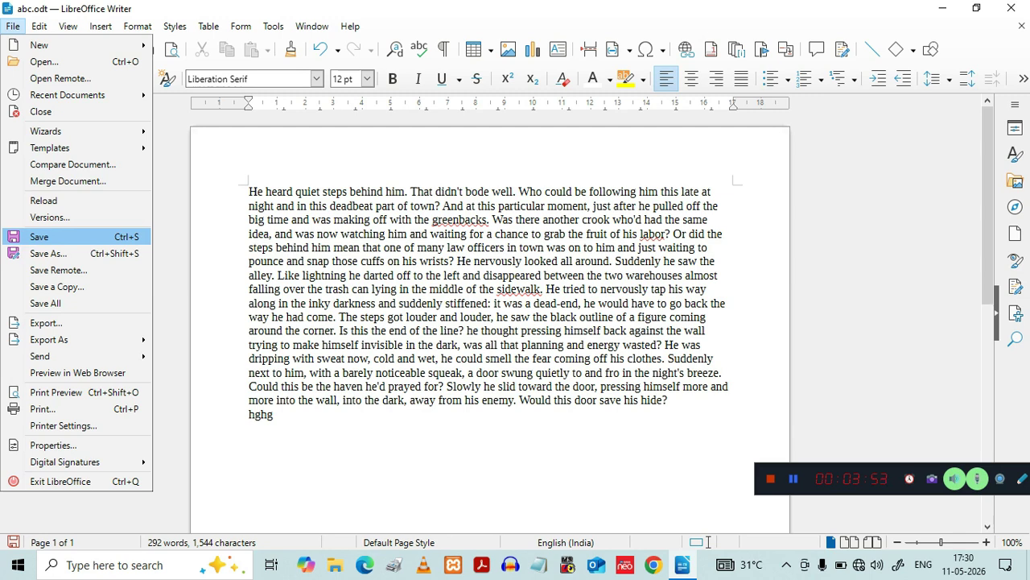
pyautogui.press('Return')
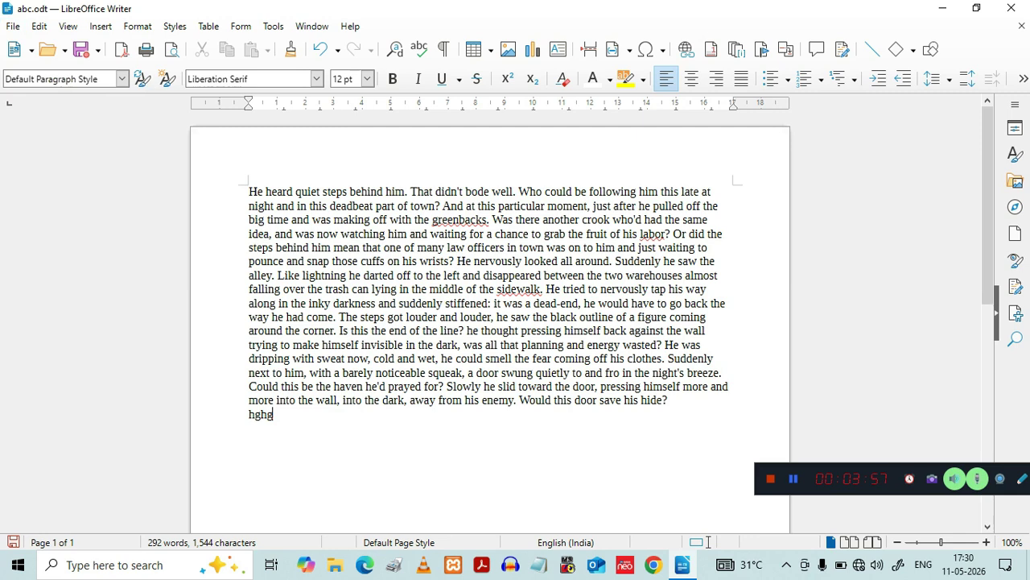
pyautogui.press('alt')
pyautogui.press('Escape')
# Step: Set the font size of the whole document text, including the "hghg" line, to 15 pt
pyautogui.moveTo(249, 191); pyautogui.dragTo(273, 414)
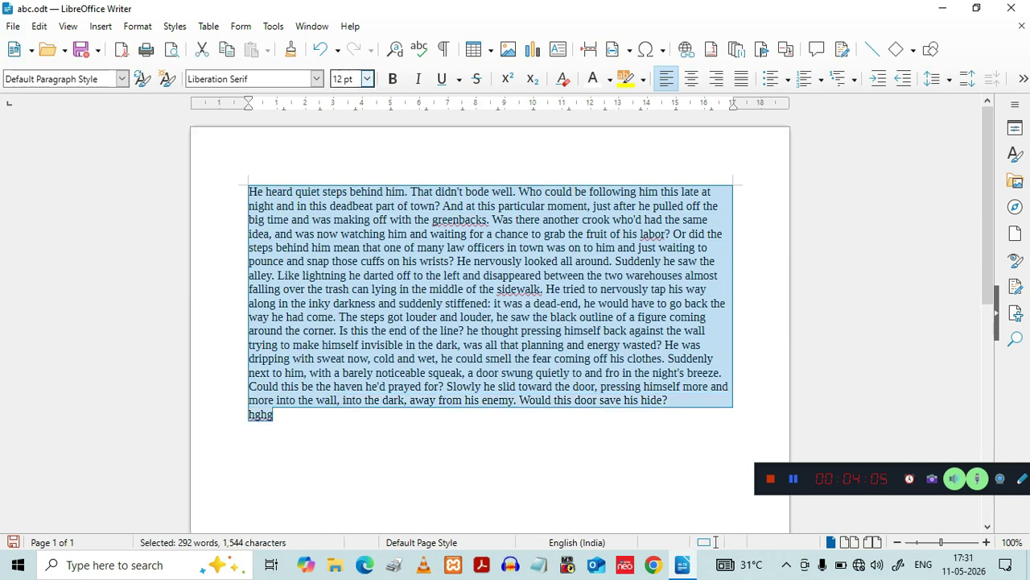
pyautogui.click(367, 79)
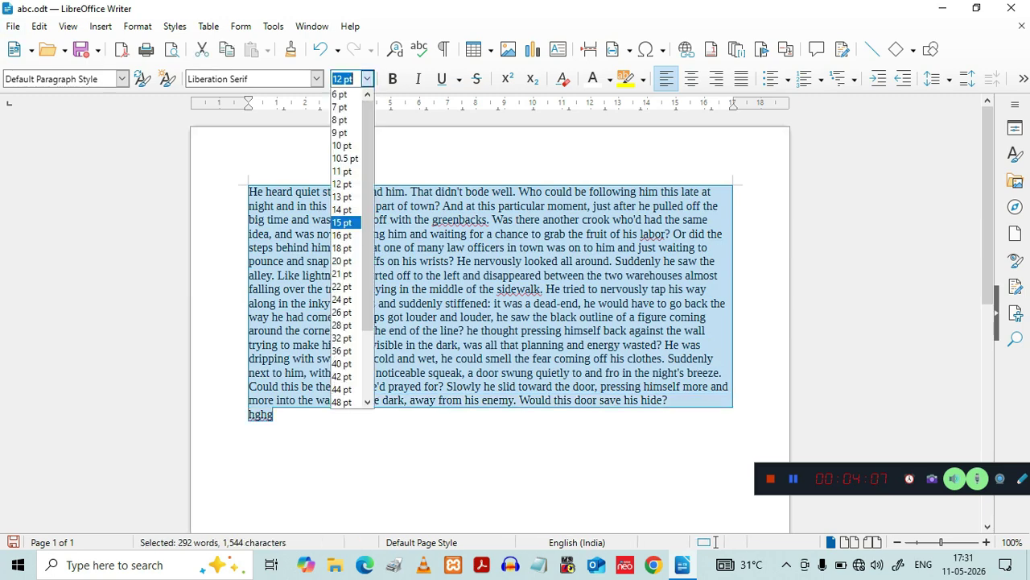
pyautogui.click(342, 222)
pyautogui.click(354, 177)
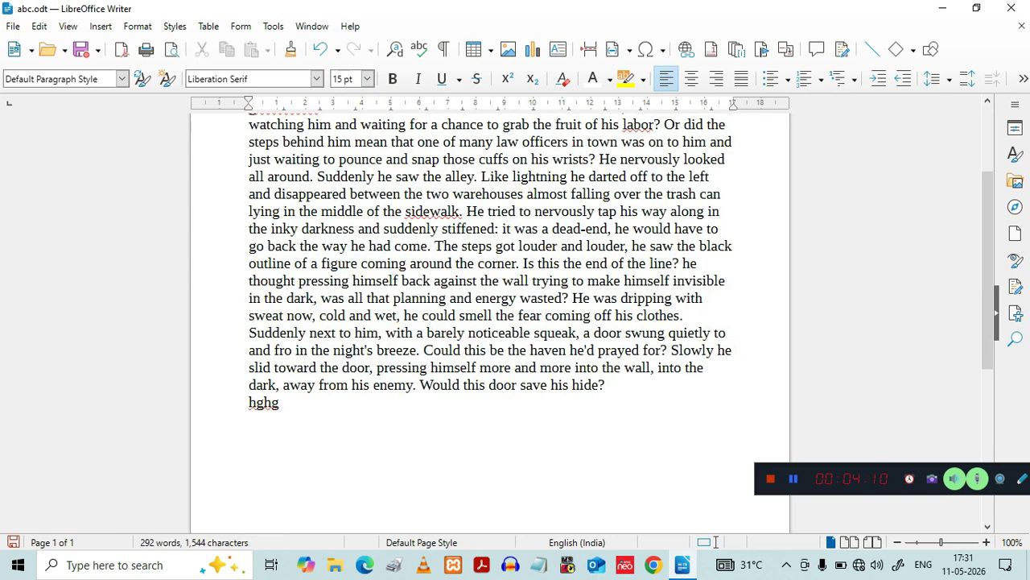
# Step: Change the typeface of the selected word "Suddenly" before "he saw the alley" to Lucida Handwriting
pyautogui.click(317, 79)
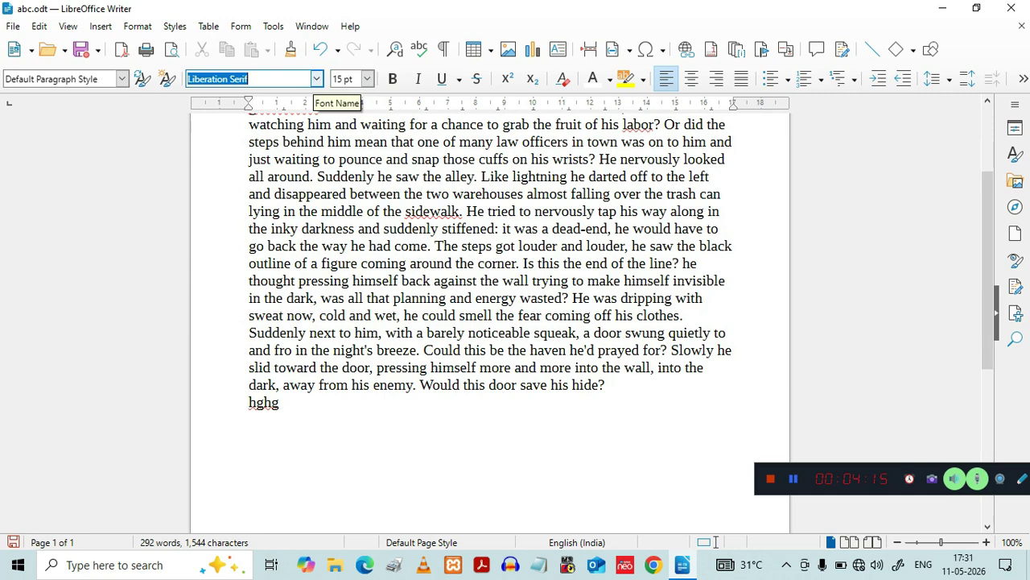
pyautogui.click(317, 78)
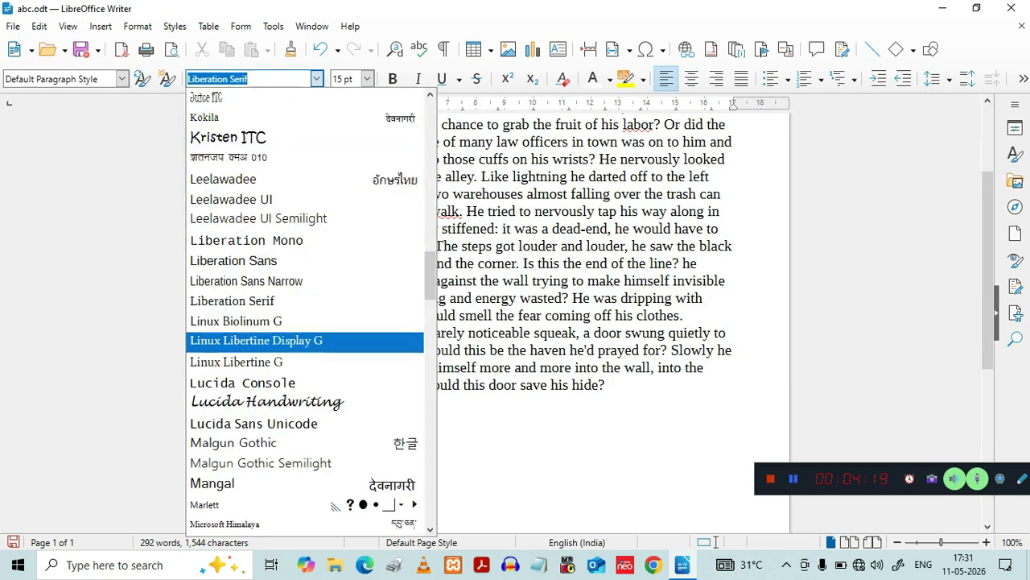
pyautogui.scroll(1, 266, 401)
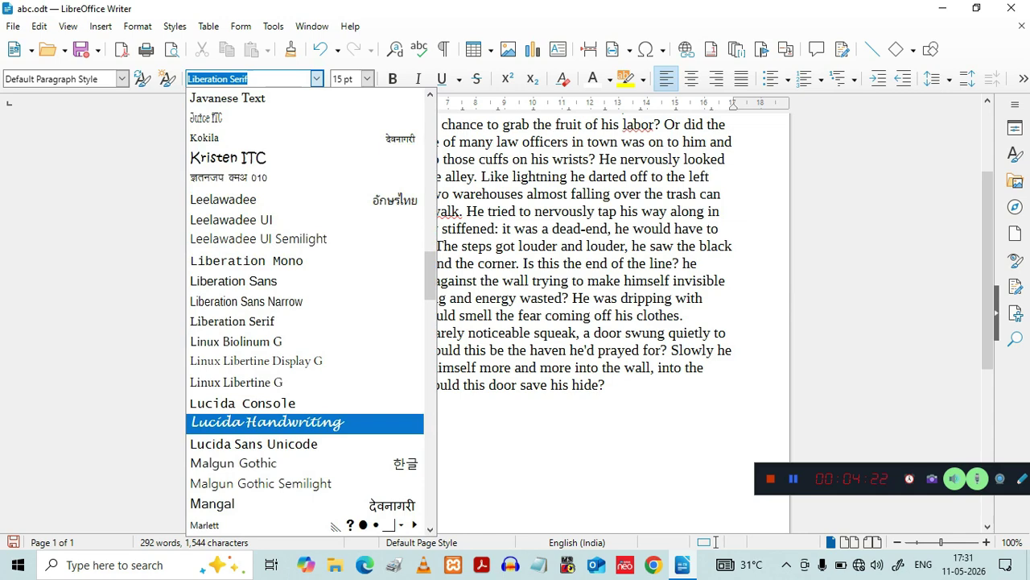
pyautogui.click(267, 423)
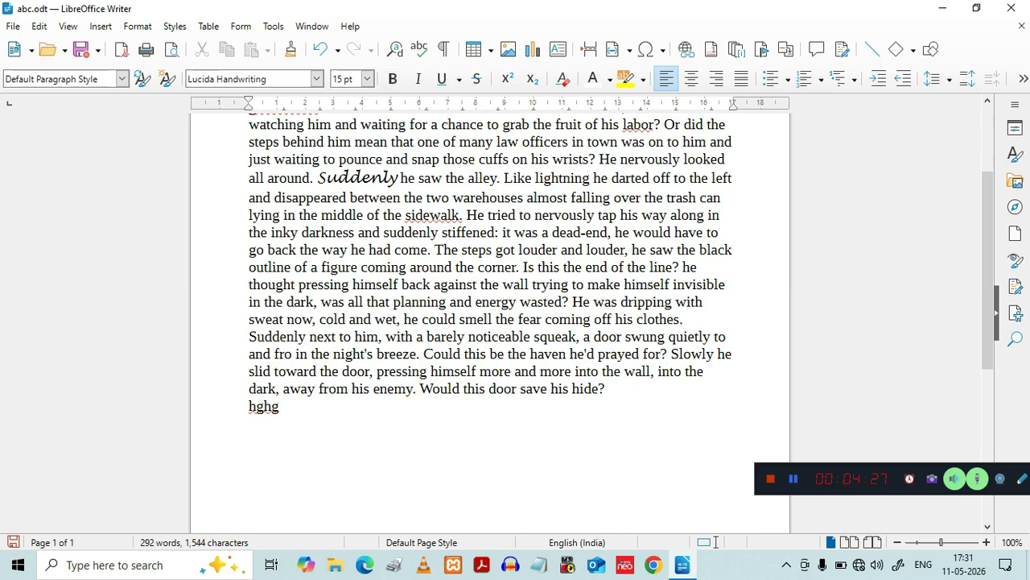
# Step: Try bold on the text from "slid toward the door" through "hghg" and make it italic instead
pyautogui.moveTo(248, 371); pyautogui.dragTo(280, 406)
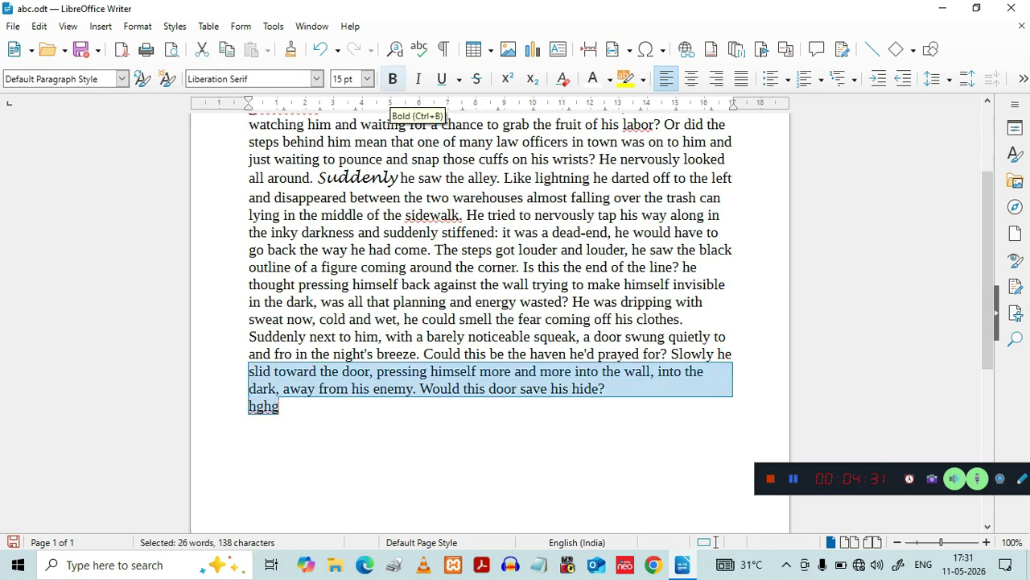
pyautogui.click(394, 79)
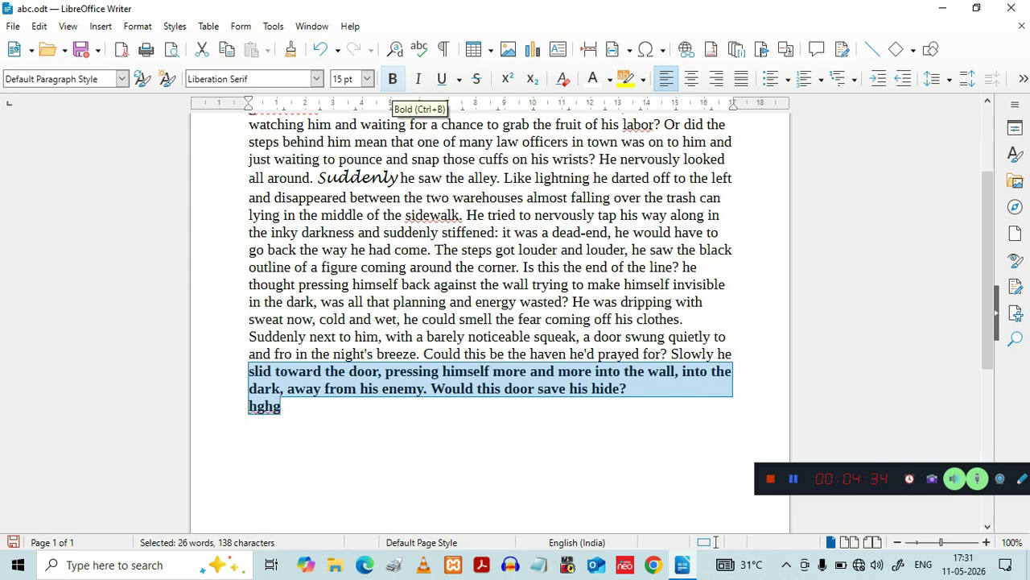
pyautogui.click(393, 79)
pyautogui.click(418, 79)
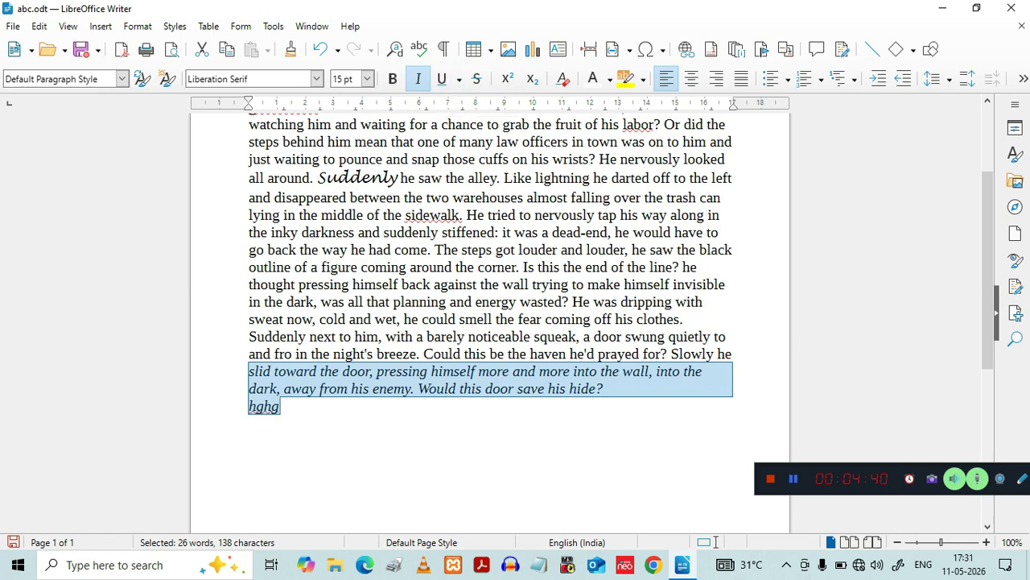
pyautogui.press('Right')
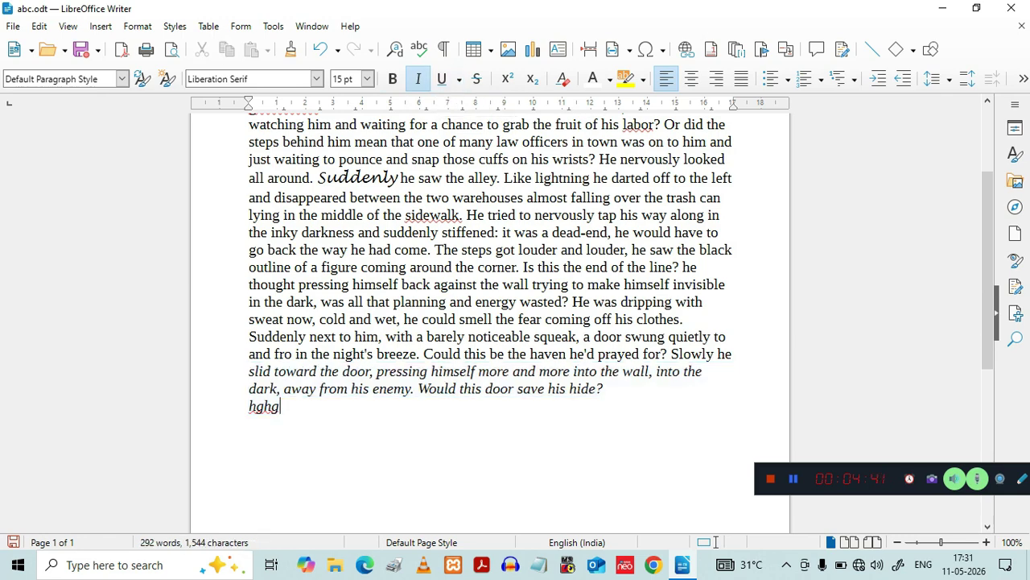
# Step: Color the paragraph's opening text, from "He heard quiet steps" to "Was there a", Red
pyautogui.moveTo(987, 270); pyautogui.dragTo(987, 204)
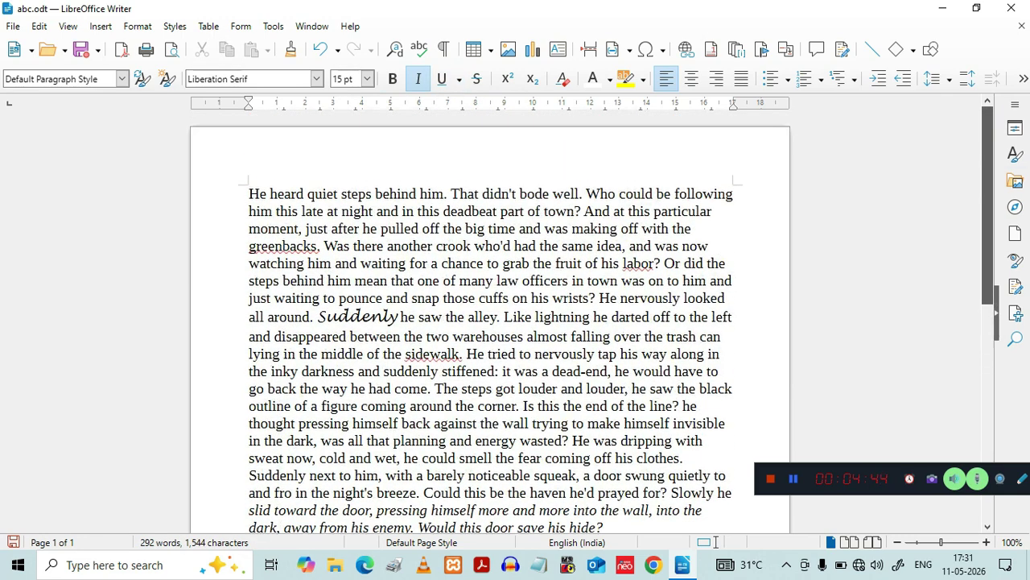
pyautogui.moveTo(248, 193); pyautogui.dragTo(394, 246)
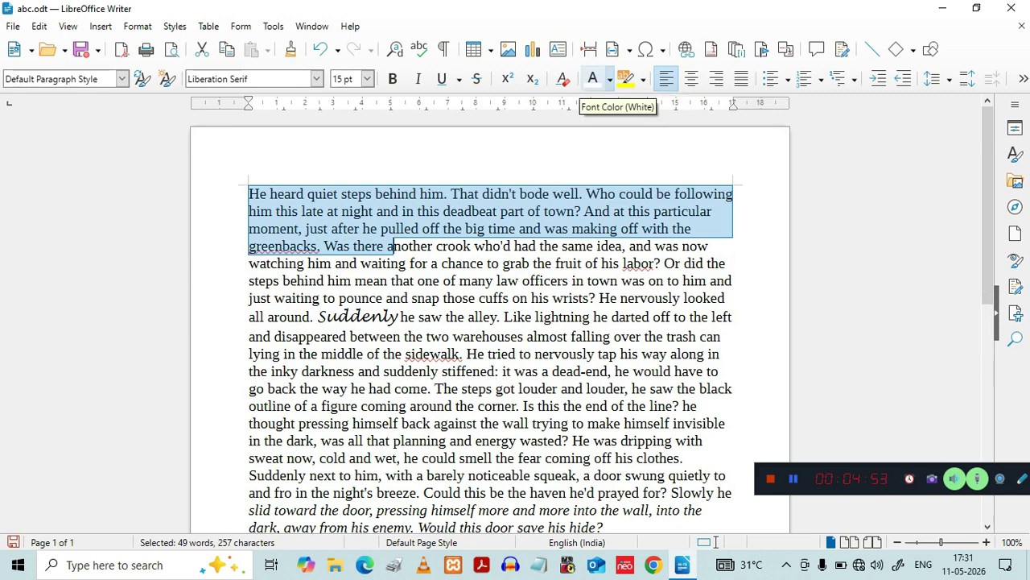
pyautogui.click(610, 78)
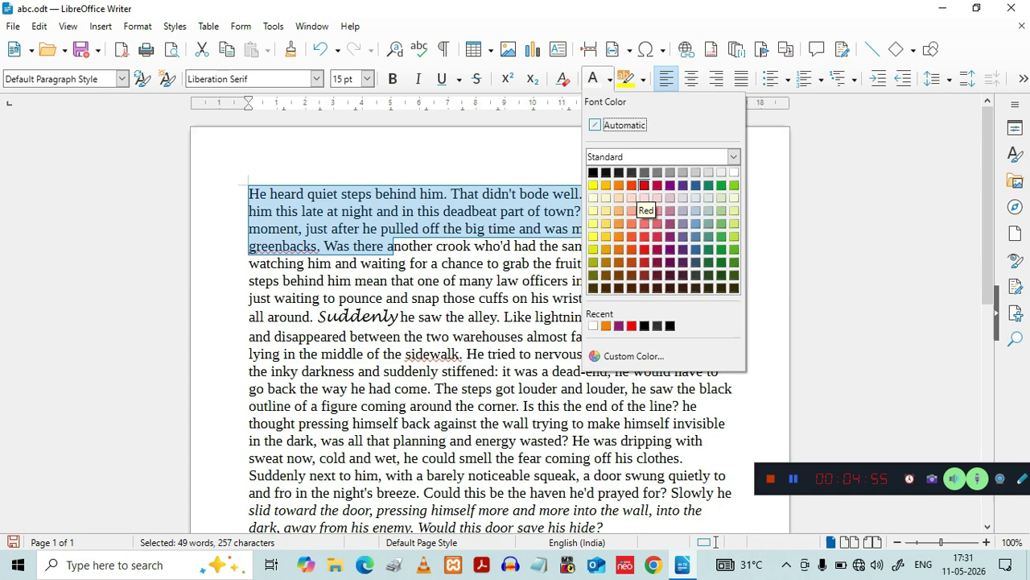
pyautogui.click(644, 210)
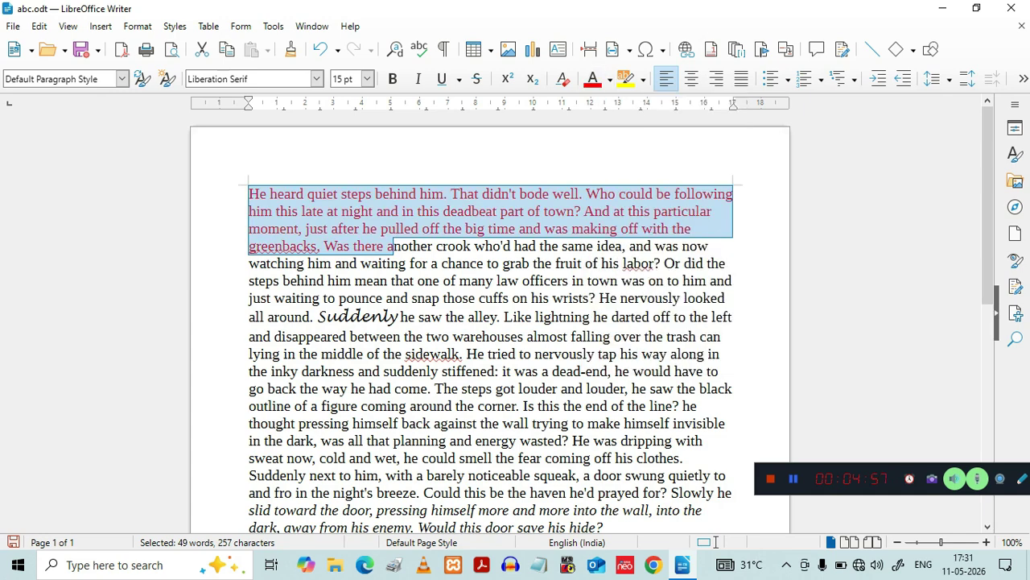
pyautogui.click(596, 162)
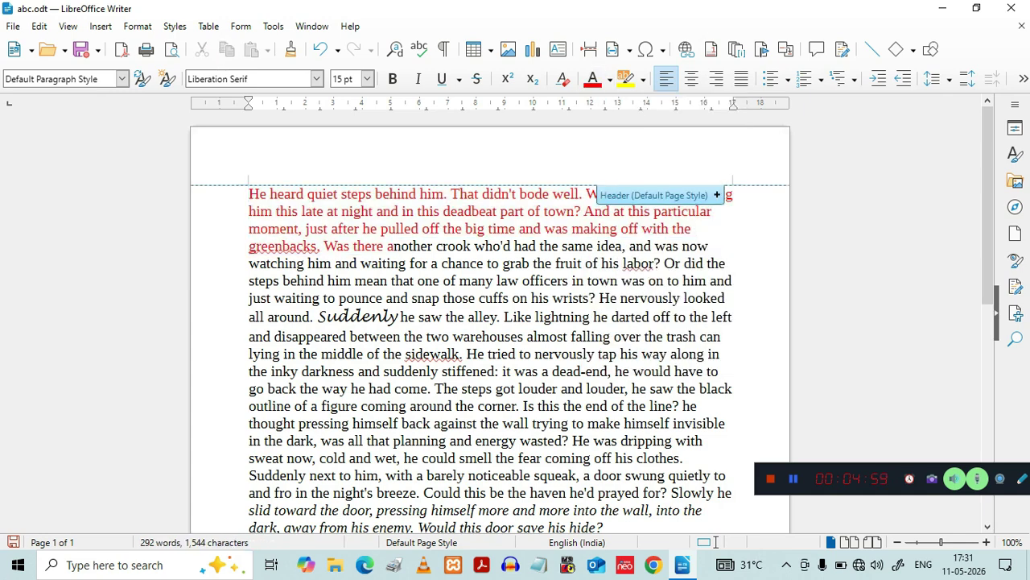
# Step: Insert three blank lines above the paragraph and enter the text "gfgfg" on the second one
pyautogui.press('Return')
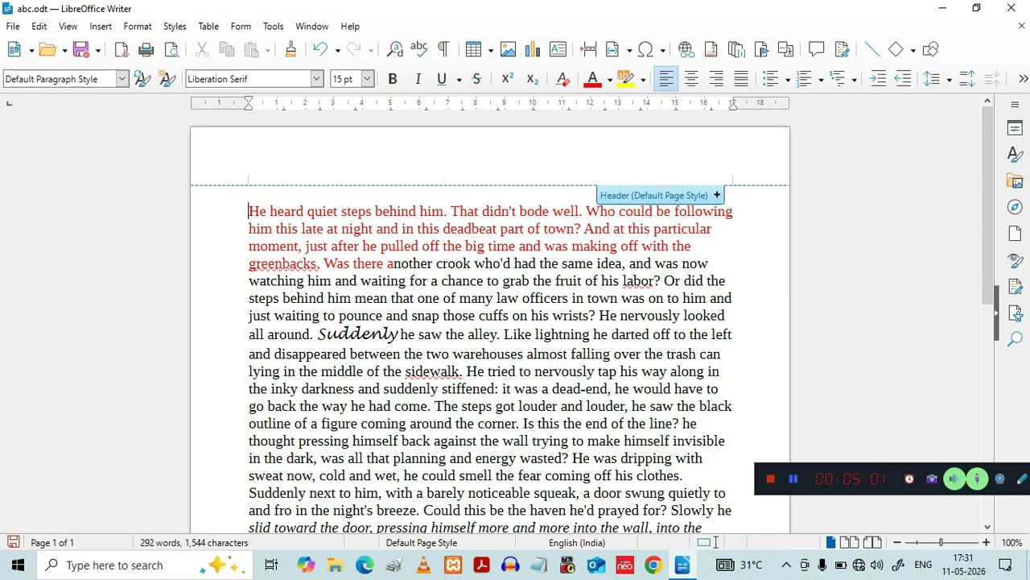
pyautogui.press('Return')
pyautogui.press('Return')
pyautogui.click(249, 211)
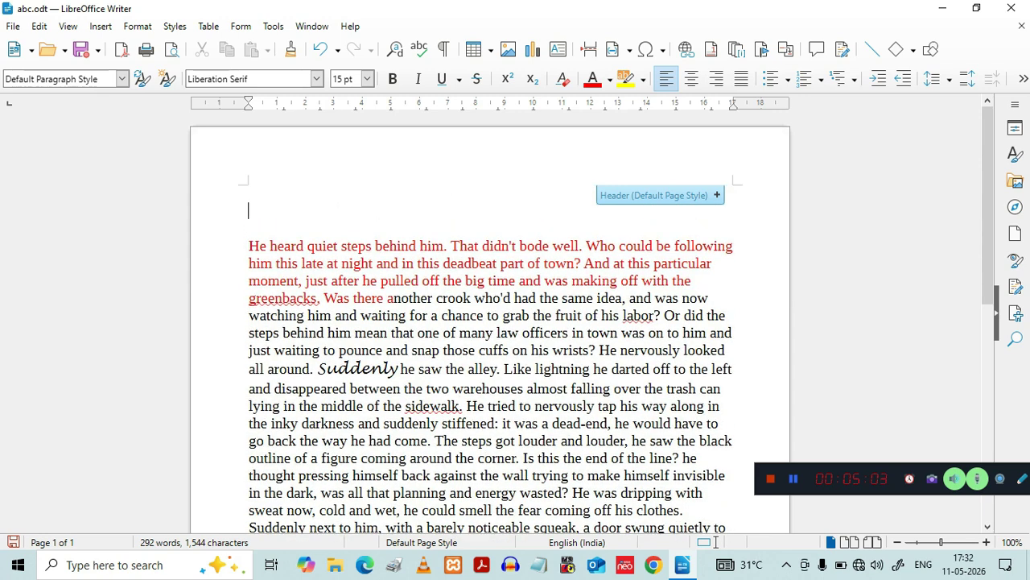
pyautogui.write('gfgfg')
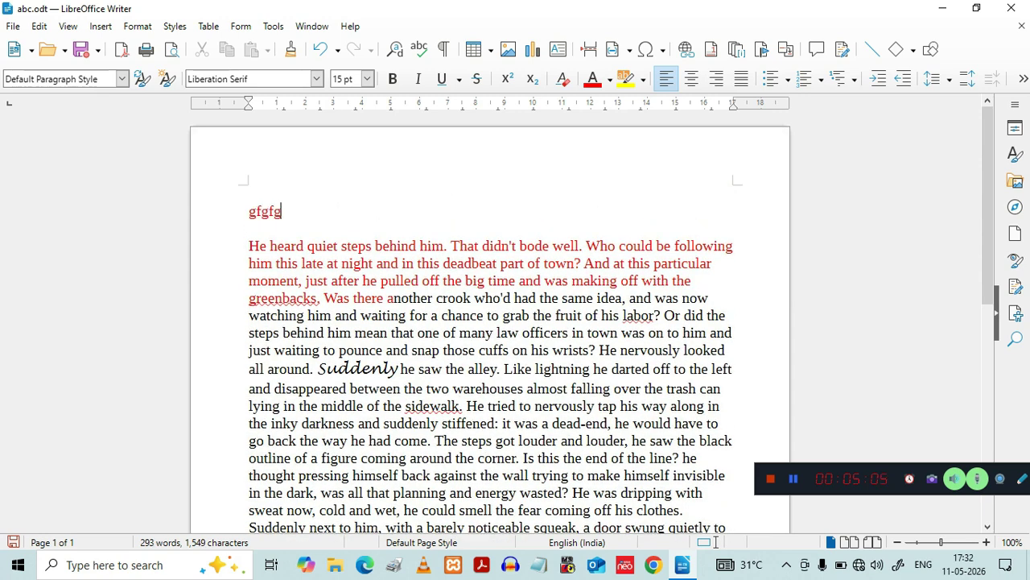
# Step: Try center and right alignment on the "gfgfg" line and return it to left alignment
pyautogui.hotkey('shift', 'Home')
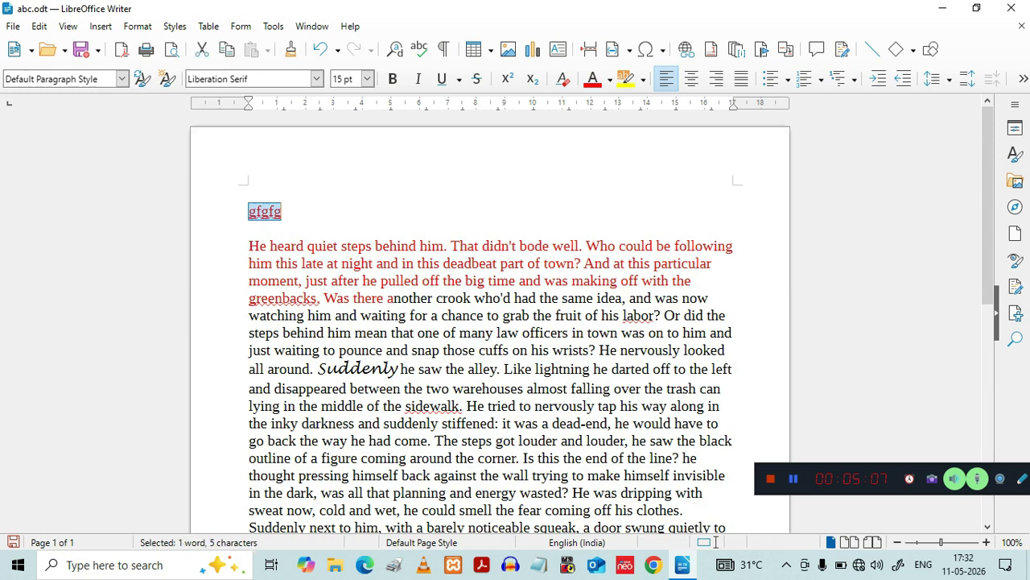
pyautogui.click(690, 79)
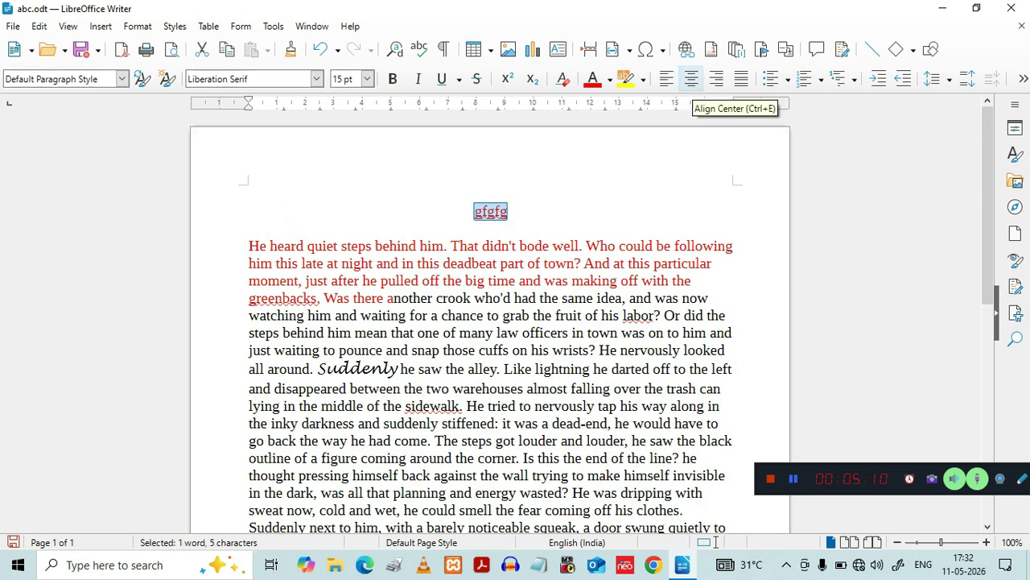
pyautogui.click(716, 78)
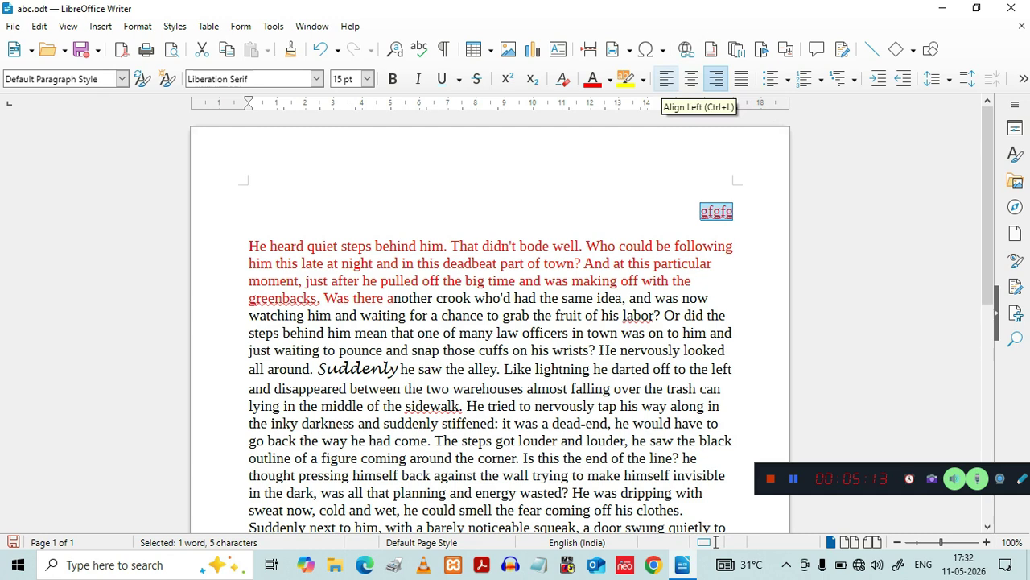
pyautogui.click(666, 79)
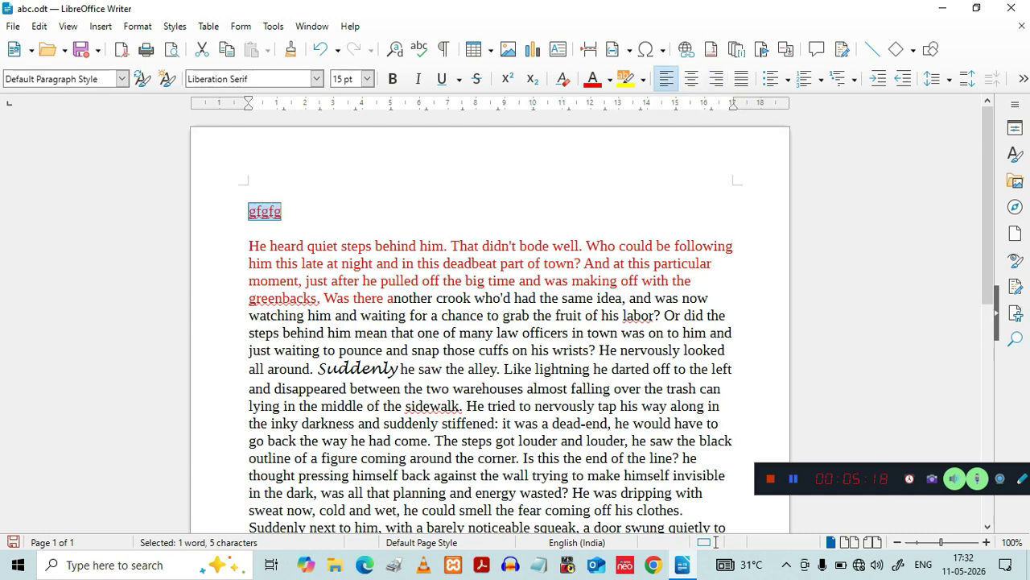
# Step: Underline the word "gfgfg" with a double line and switch the underline style to dotted
pyautogui.click(250, 229)
pyautogui.doubleClick(264, 212)
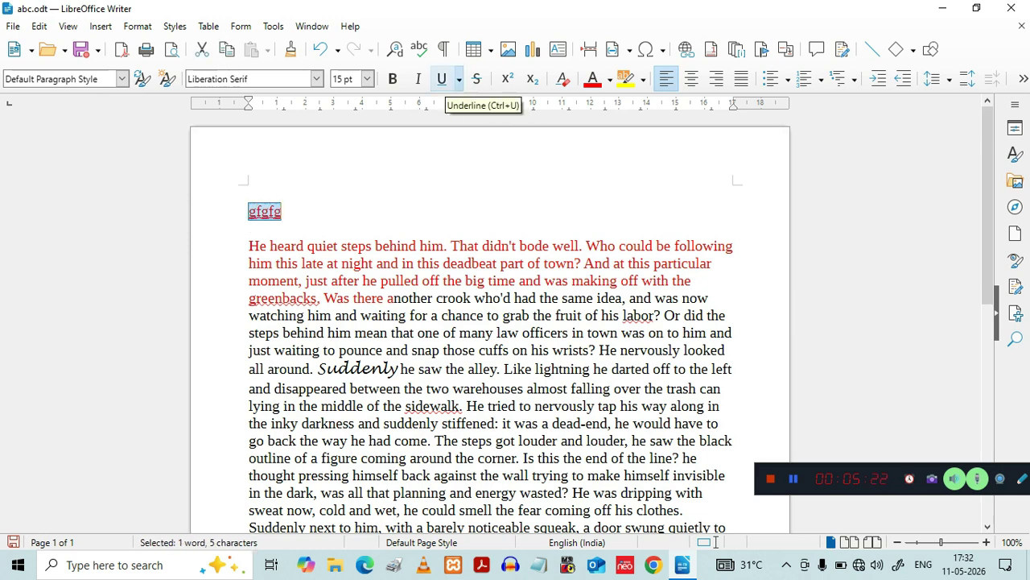
pyautogui.click(459, 79)
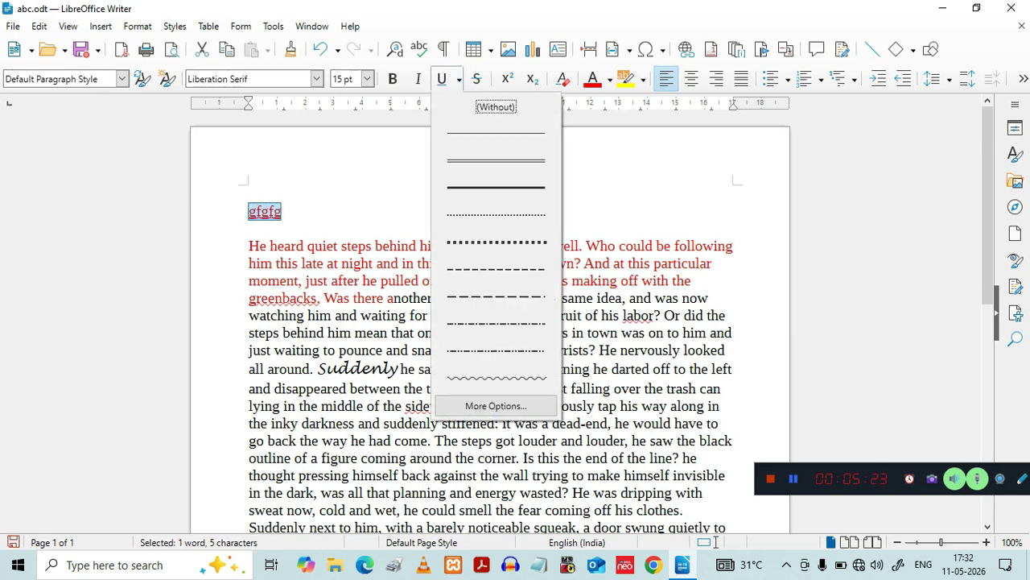
pyautogui.click(495, 161)
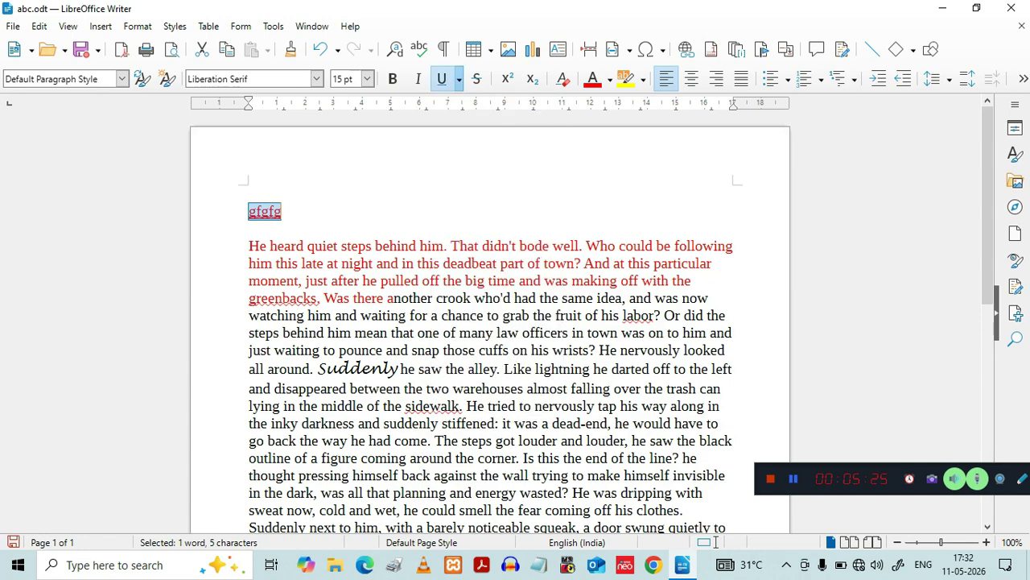
pyautogui.click(459, 79)
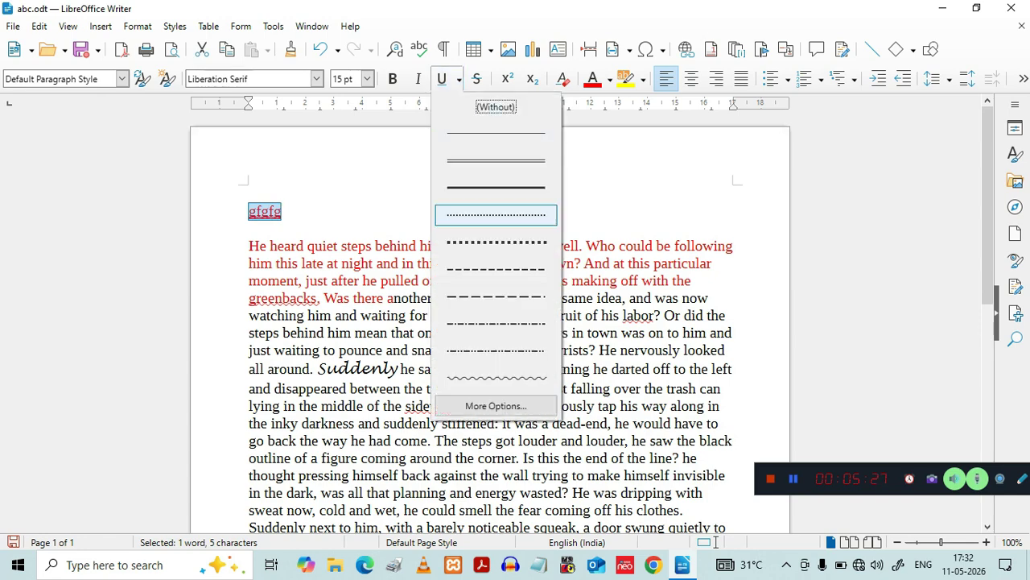
pyautogui.click(496, 216)
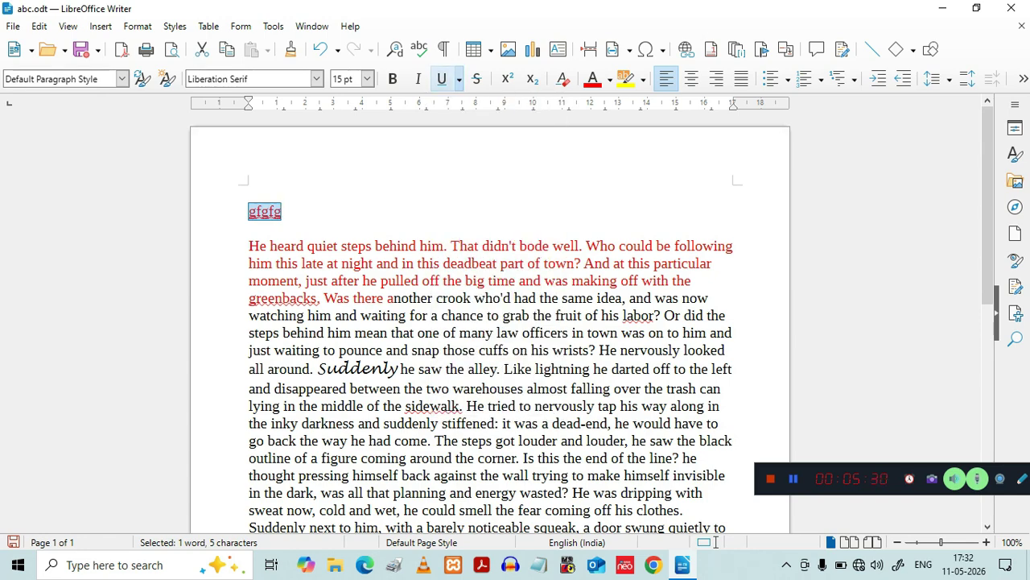
# Step: View the additional underline options for "gfgfg" in the Character dialog and close it without changes
pyautogui.click(459, 79)
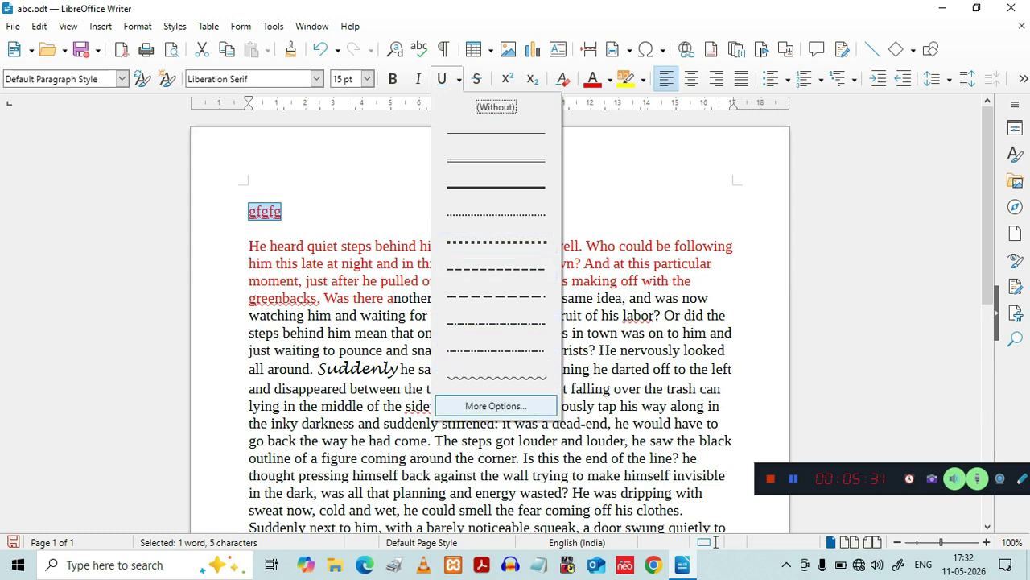
pyautogui.click(496, 406)
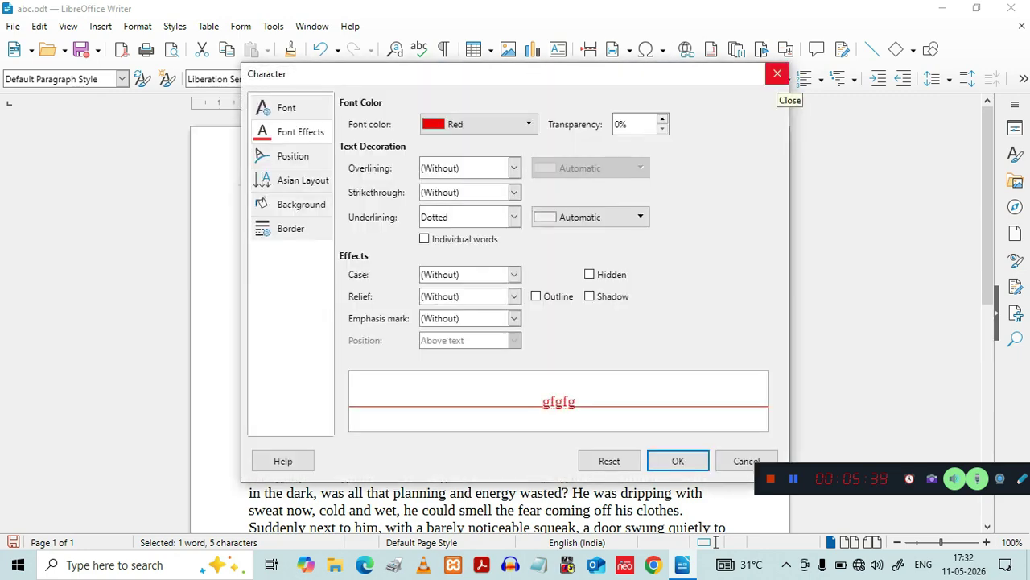
pyautogui.click(777, 74)
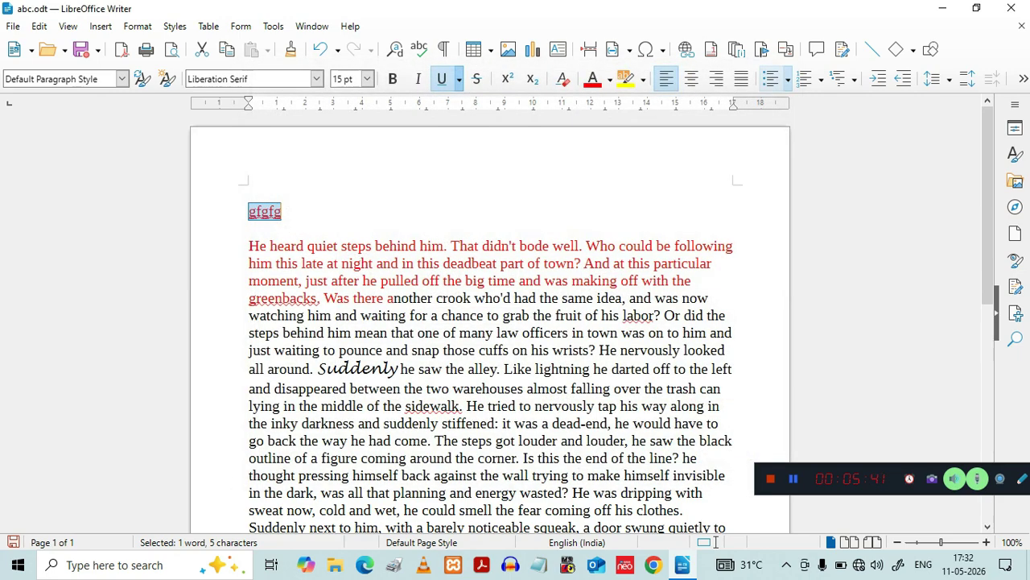
# Step: Delete the word "gfgfg" and one of the blank lines above the paragraph
pyautogui.click(282, 212)
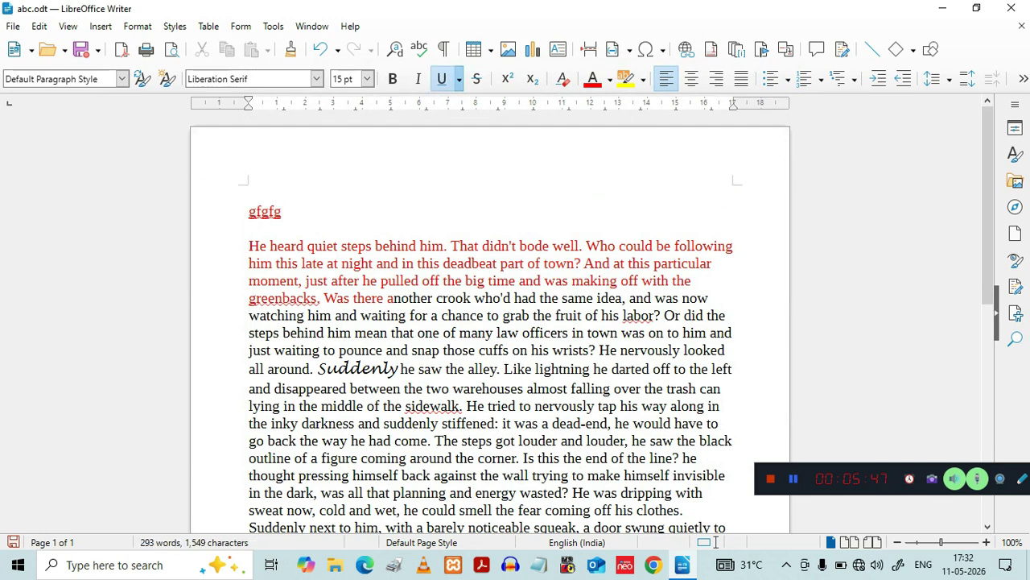
pyautogui.press('BackSpace')
pyautogui.press('BackSpace')
pyautogui.press('BackSpace')
pyautogui.press('BackSpace')
pyautogui.press('BackSpace')
pyautogui.press('BackSpace')
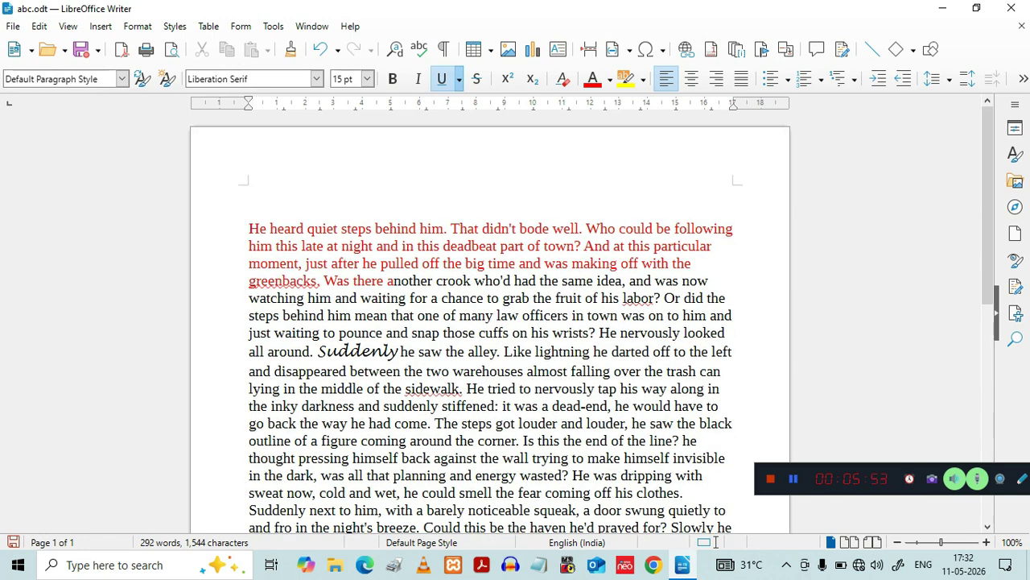
pyautogui.press('Tab')
pyautogui.press('BackSpace')
pyautogui.press('BackSpace')
pyautogui.press('BackSpace')
pyautogui.press('BackSpace')
pyautogui.press('BackSpace')
pyautogui.press('BackSpace')
pyautogui.press('BackSpace')
pyautogui.press('BackSpace')
pyautogui.press('BackSpace')
pyautogui.press('BackSpace')
pyautogui.press('BackSpace')
pyautogui.press('BackSpace')
pyautogui.press('BackSpace')
pyautogui.press('BackSpace')
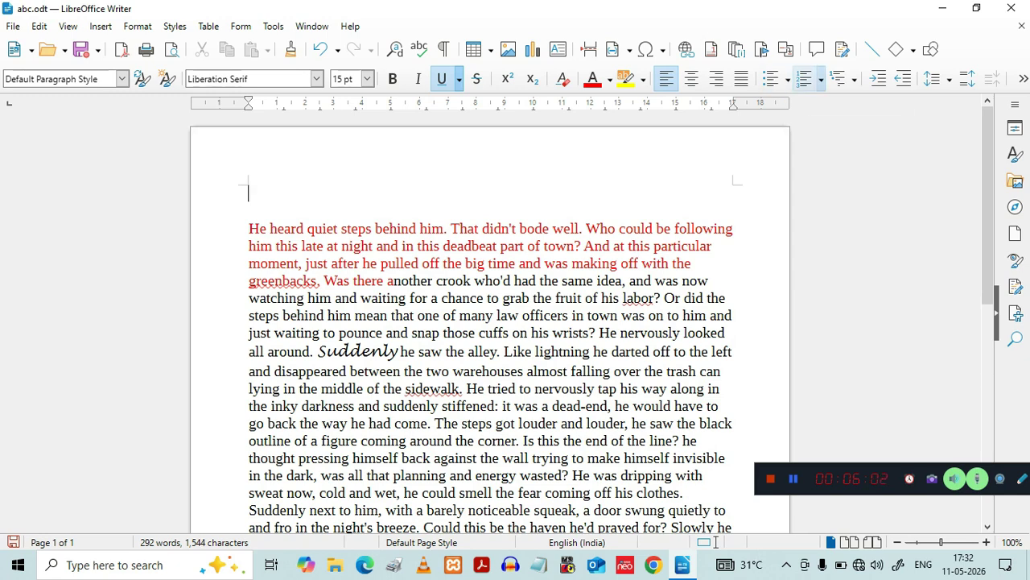
# Step: Create a bulleted list with arrowhead bullets on the first line, enter the items "Cfg" and "fdfg", and start a third item
pyautogui.click(787, 78)
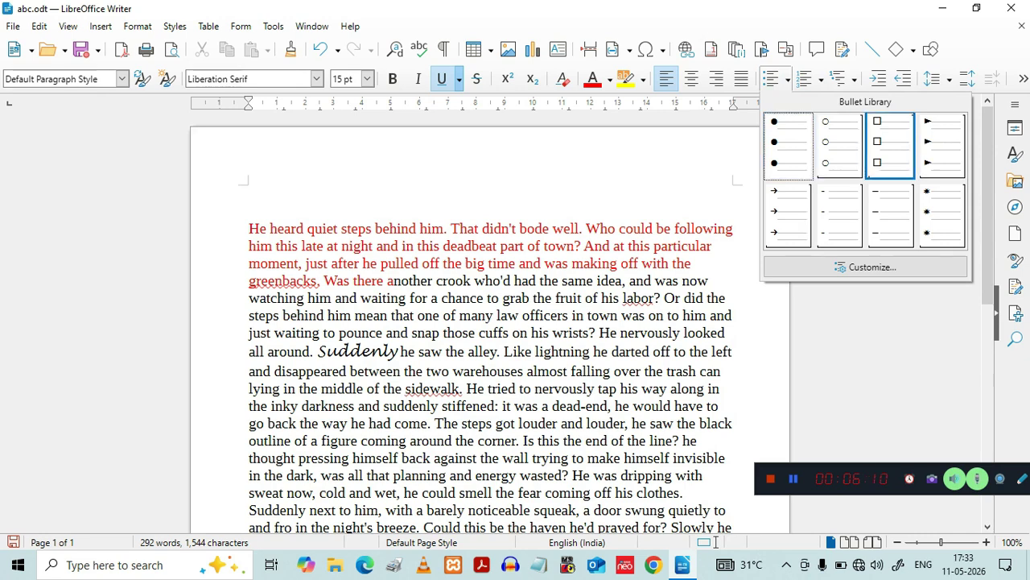
pyautogui.click(942, 145)
pyautogui.write('cfg')
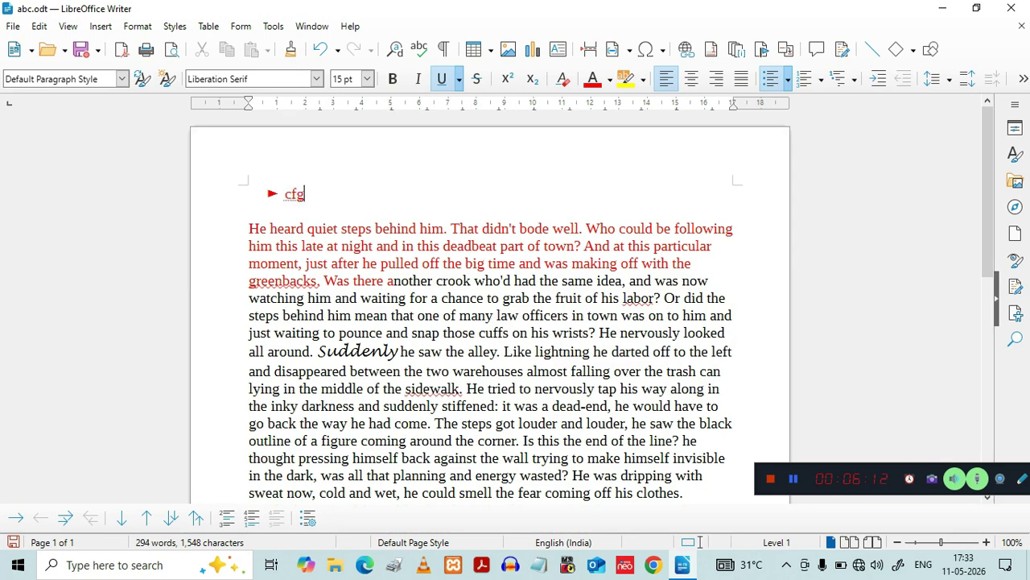
pyautogui.press('Return')
pyautogui.write('fdfg')
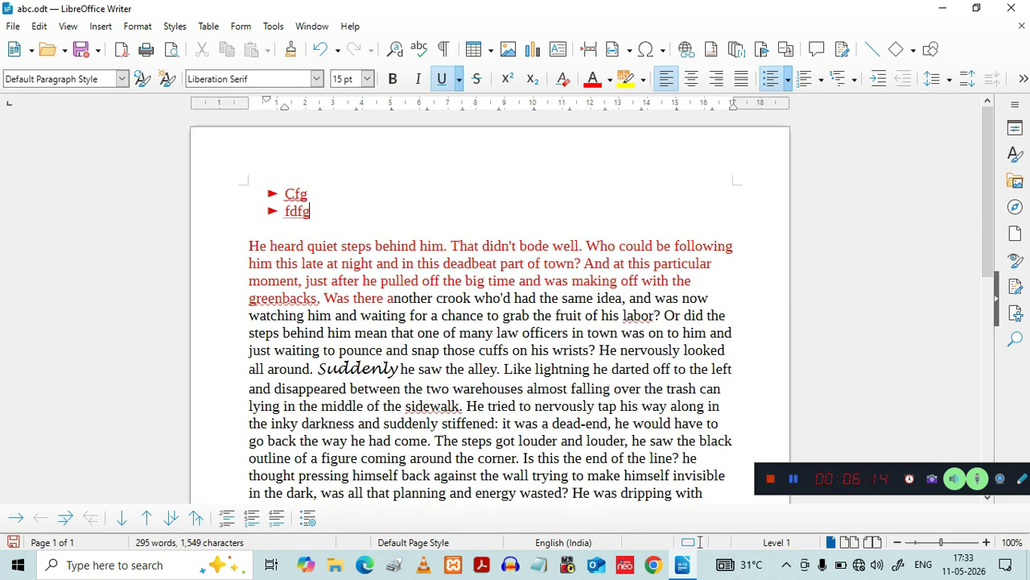
pyautogui.press('Return')
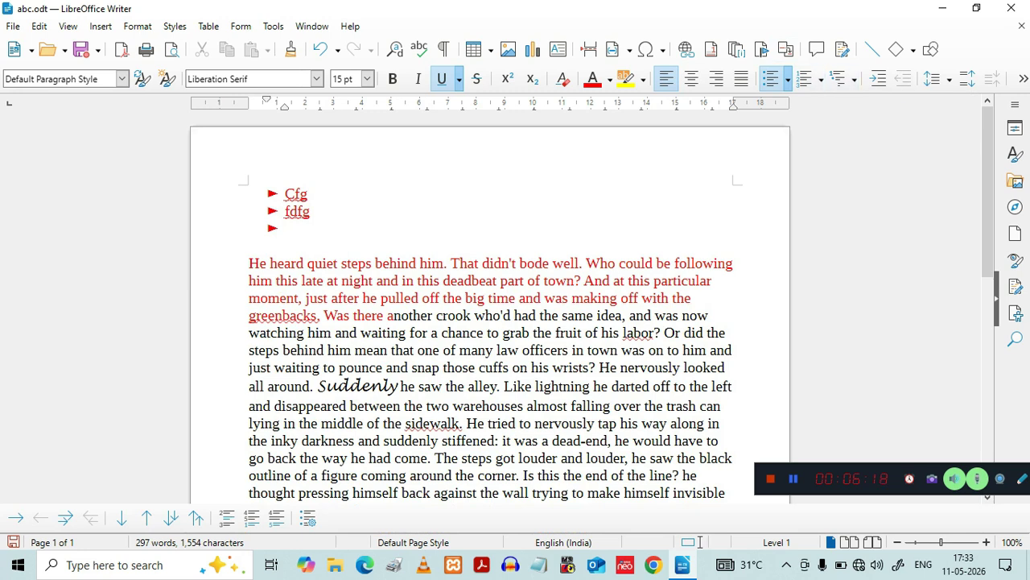
# Step: Convert the bulleted list at the start of the document to a numbered list in the 1. 2. 3. format
pyautogui.click(821, 79)
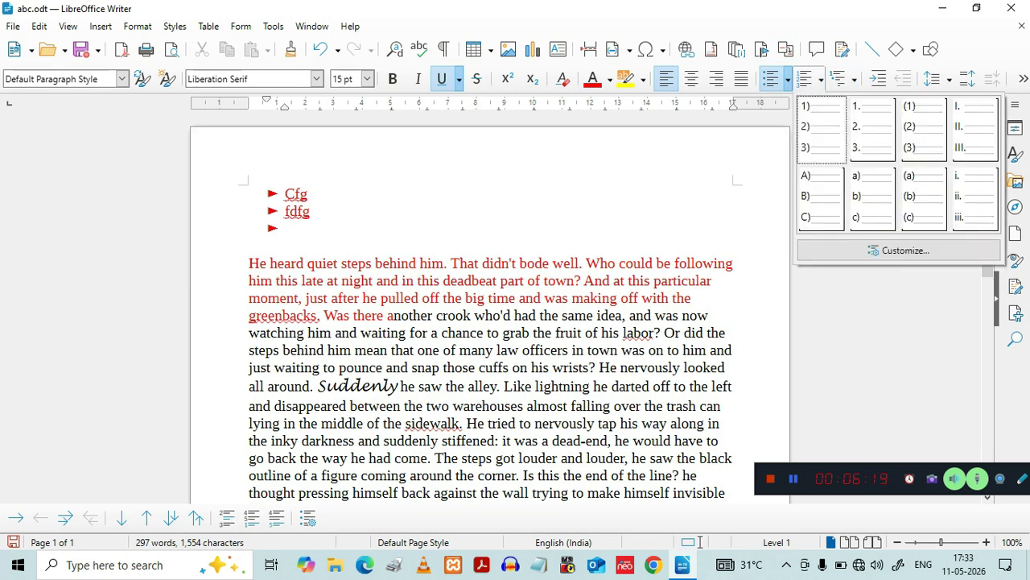
pyautogui.click(873, 129)
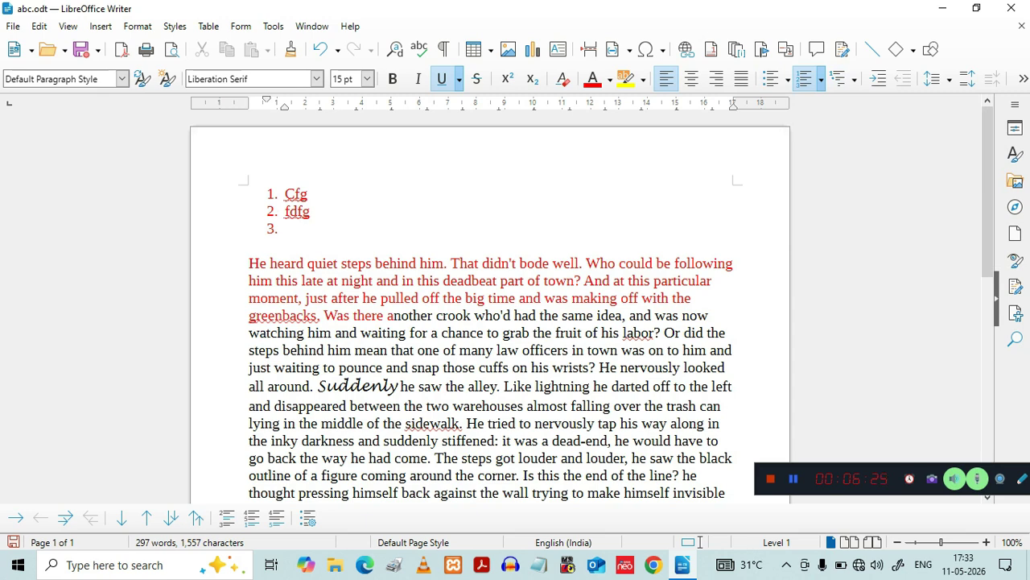
# Step: Apply strikethrough to "He heard quiet step" at the beginning of the red paragraph and clear the selection
pyautogui.moveTo(249, 264); pyautogui.dragTo(367, 264)
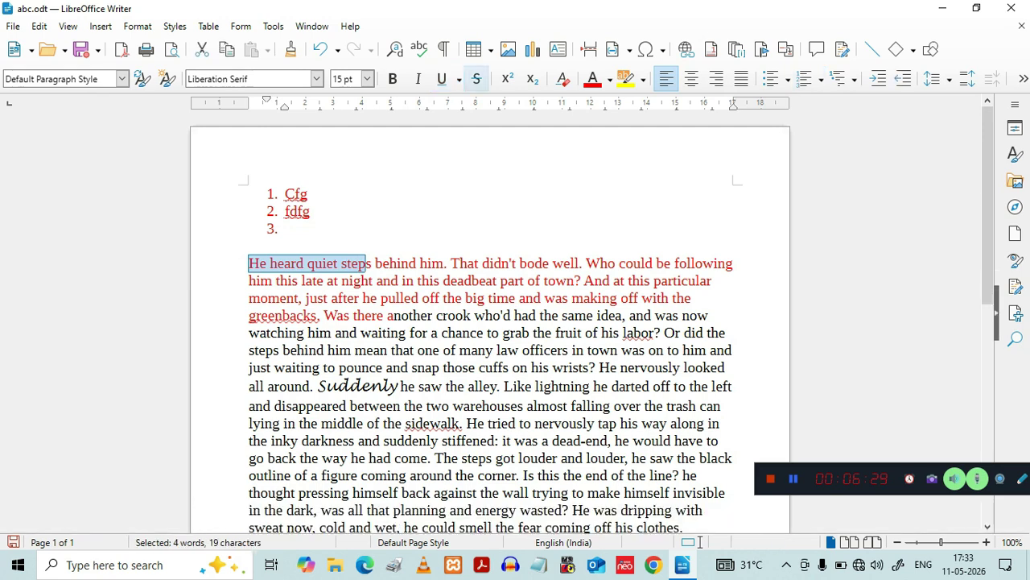
pyautogui.click(477, 78)
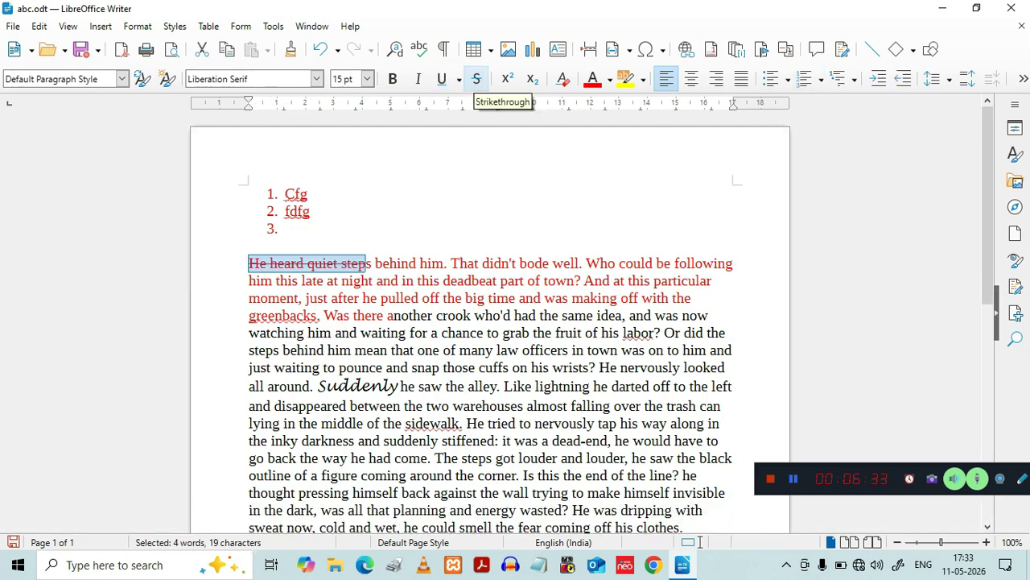
pyautogui.click(285, 194)
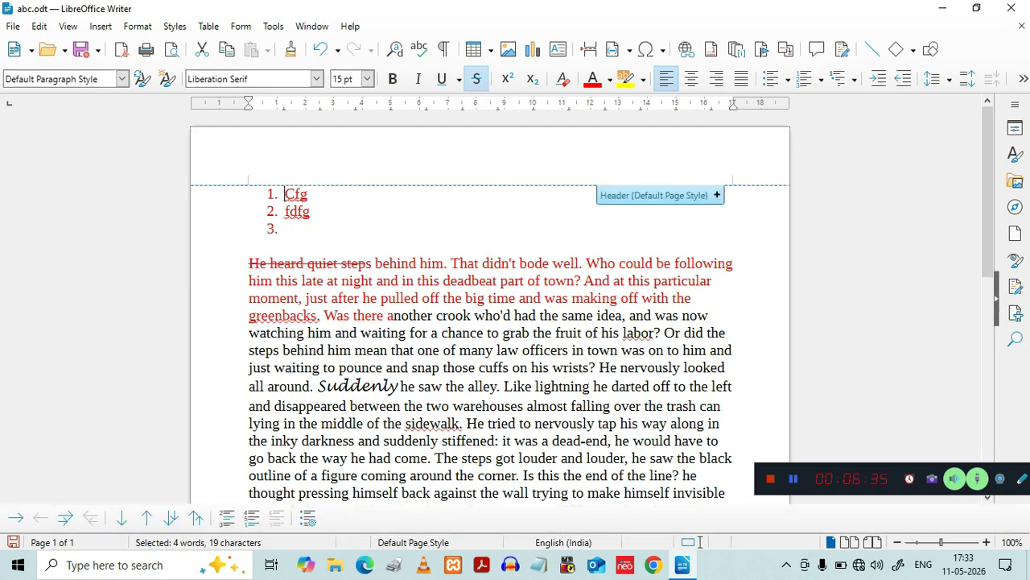
pyautogui.click(382, 298)
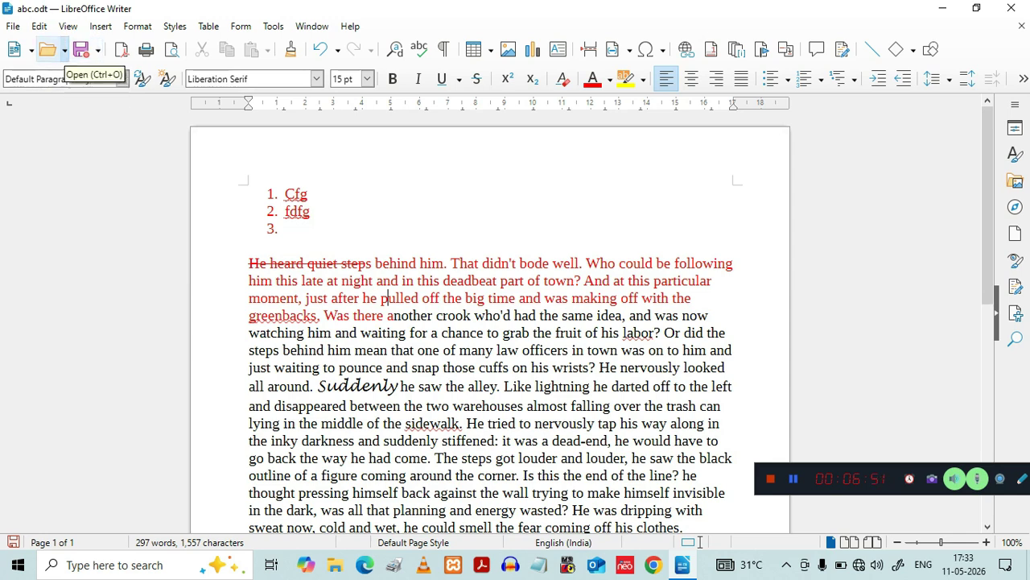
pyautogui.click(387, 297)
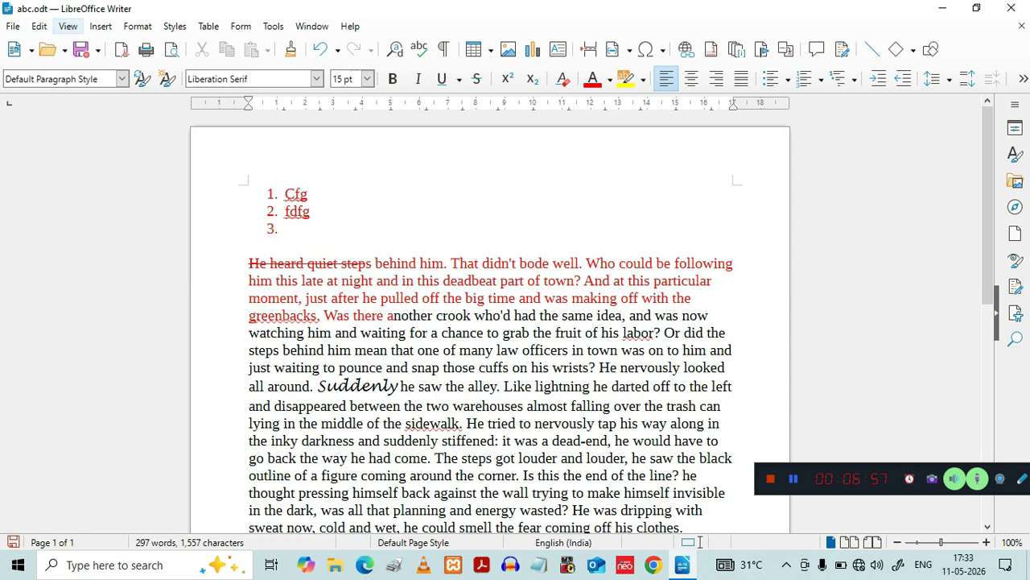
# Step: Delete "e following" from the end of the paragraph's first line, character by character
pyautogui.click(732, 263)
pyautogui.press('BackSpace')
pyautogui.press('BackSpace')
pyautogui.press('BackSpace')
pyautogui.press('BackSpace')
pyautogui.press('BackSpace')
pyautogui.press('BackSpace')
pyautogui.press('BackSpace')
pyautogui.press('BackSpace')
pyautogui.press('BackSpace')
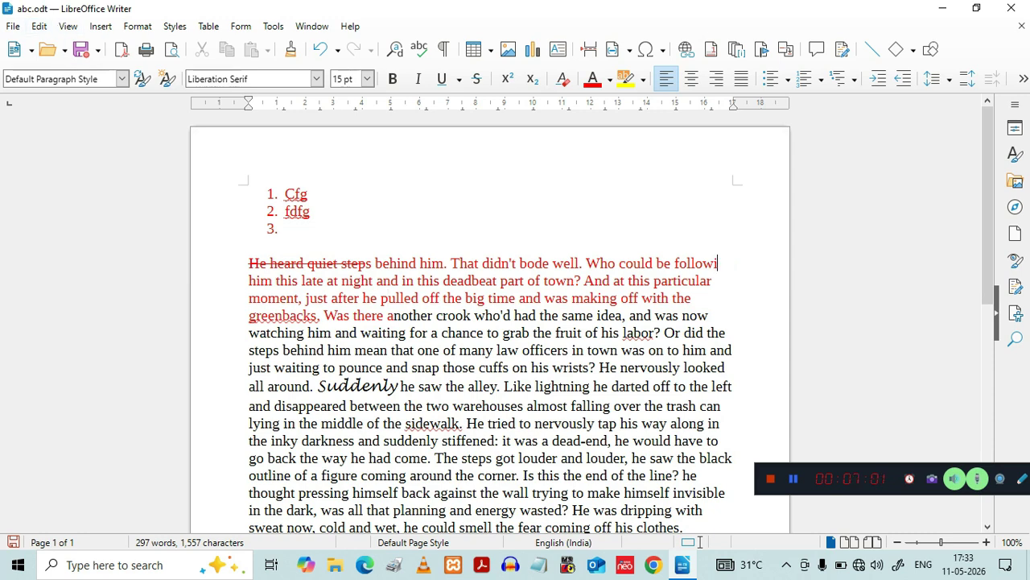
pyautogui.press('BackSpace')
pyautogui.press('BackSpace')
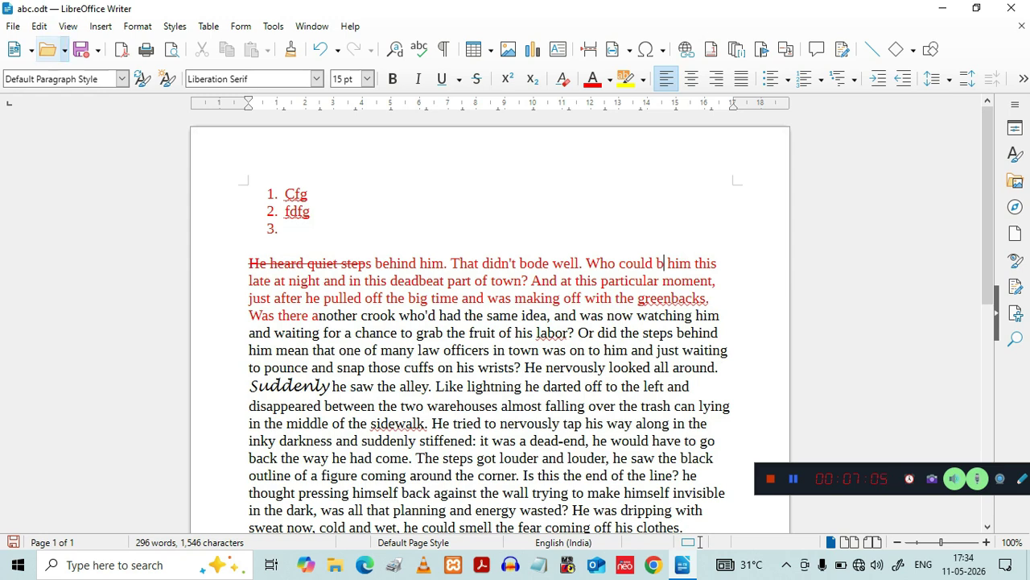
# Step: Undo the deletion of the letter "e" and review the available undo and redo commands
pyautogui.click(39, 26)
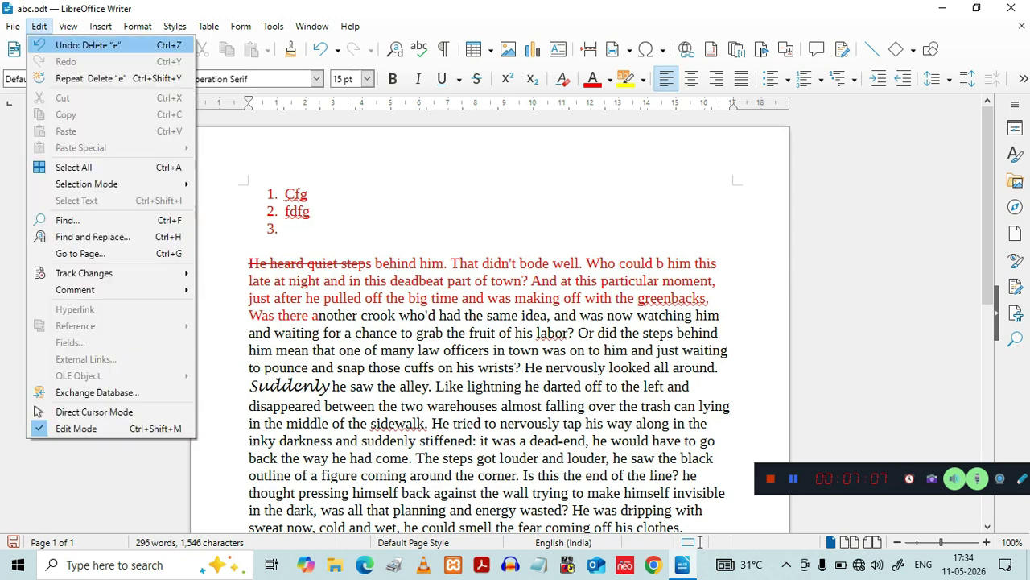
pyautogui.click(85, 45)
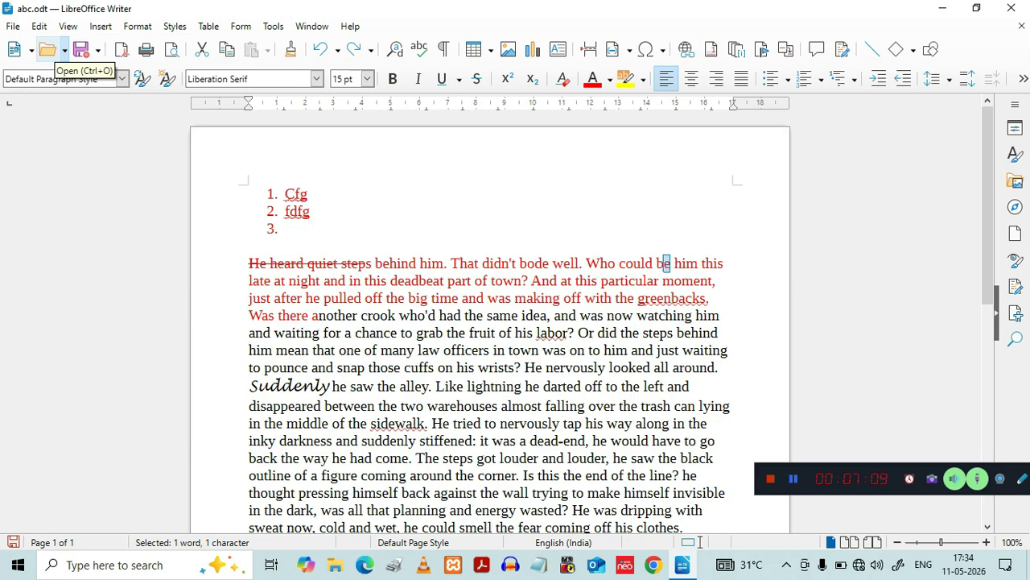
pyautogui.click(39, 26)
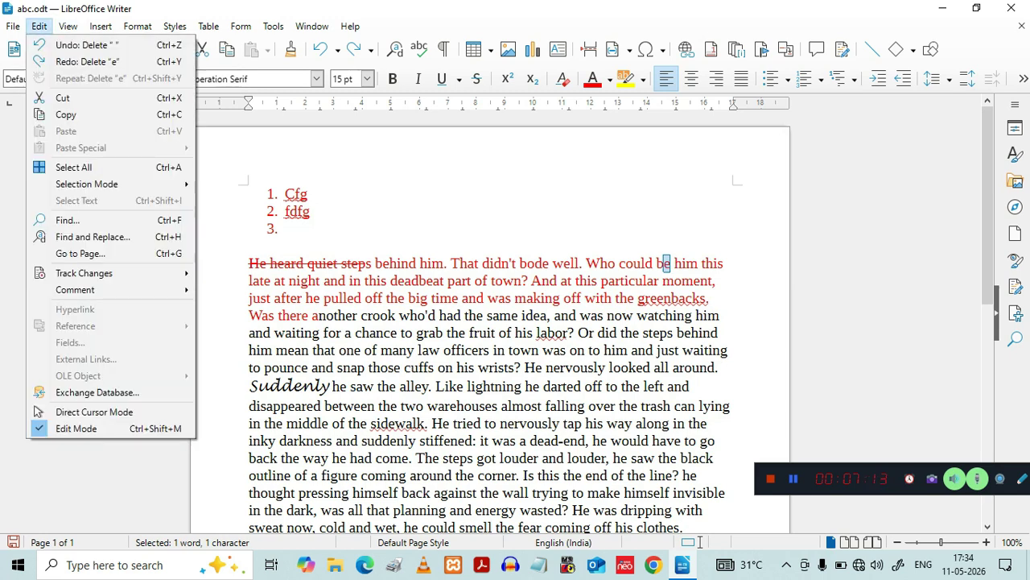
pyautogui.press('Escape')
# Step: Cut the paragraph's whole first line, from "He heard quiet steps" to "Who could be him this"
pyautogui.moveTo(249, 263); pyautogui.dragTo(687, 262)
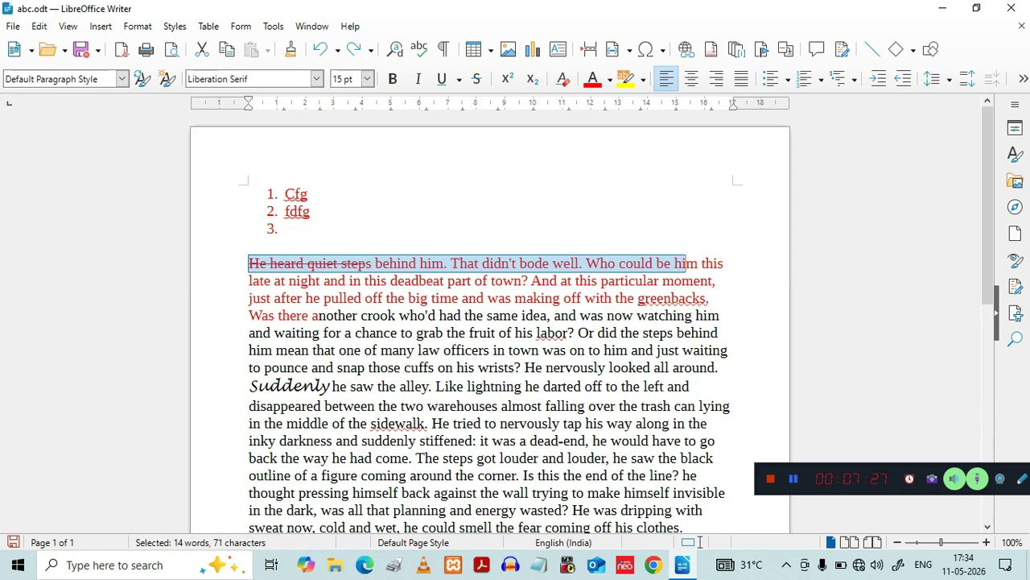
pyautogui.click(718, 263)
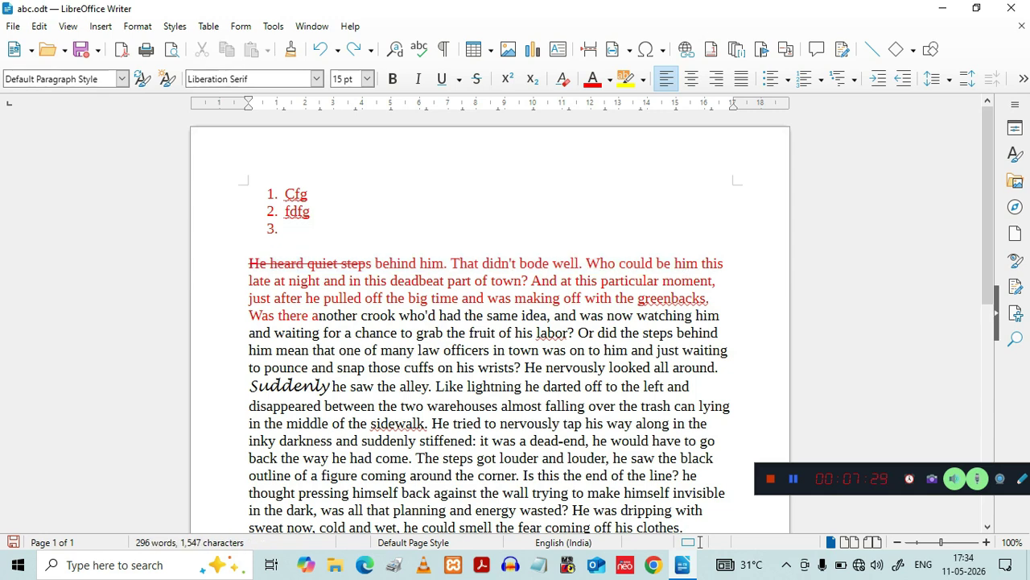
pyautogui.moveTo(248, 264); pyautogui.dragTo(728, 263)
pyautogui.hotkey('ctrl', 'c')
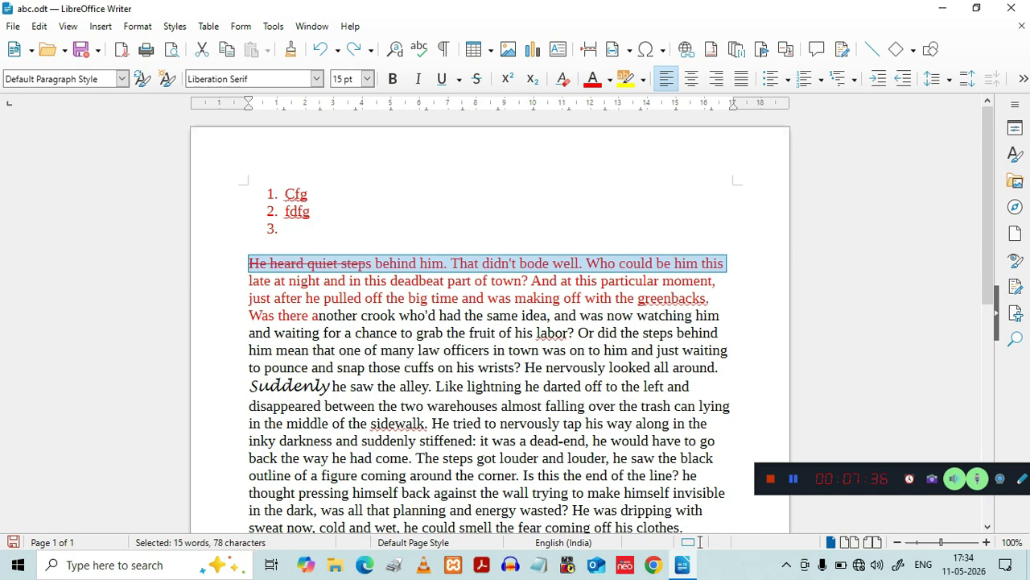
pyautogui.rightClick(366, 262)
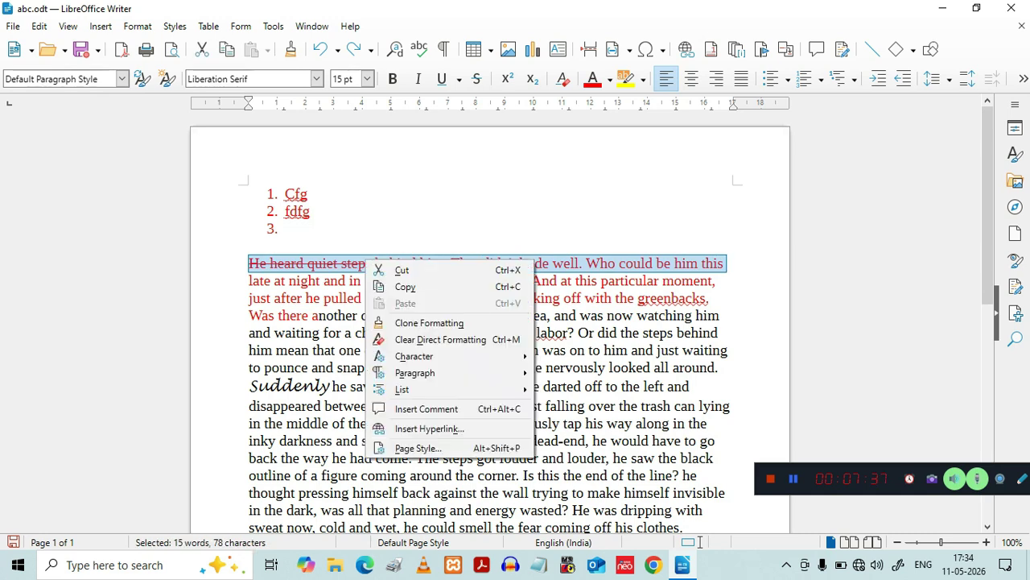
pyautogui.press('Return')
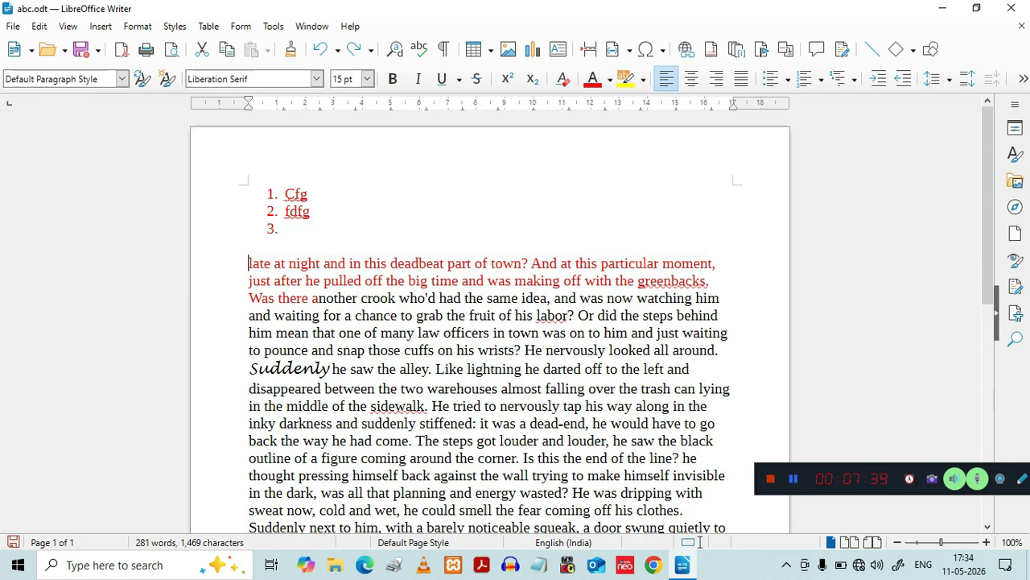
# Step: Paste the cut line into a new line between the end of the main paragraph and "hghg"
pyautogui.scroll(-3, 489, 322)
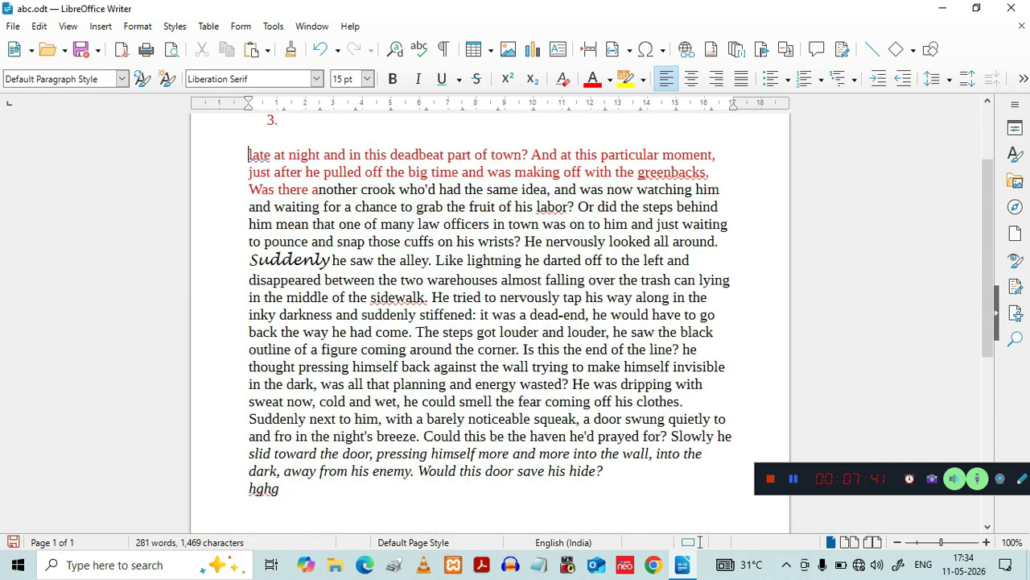
pyautogui.press('Return')
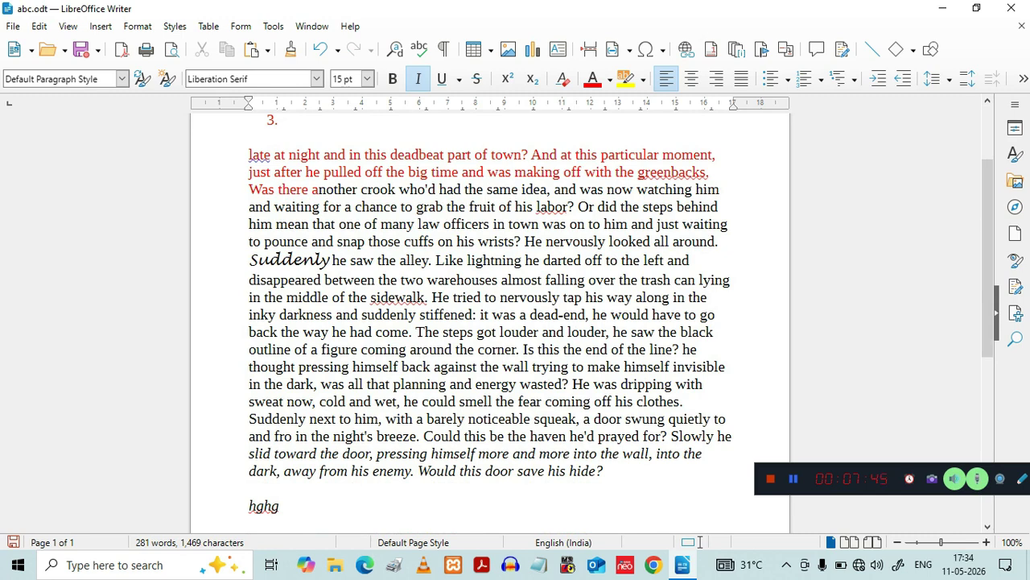
pyautogui.hotkey('ctrl', 'v')
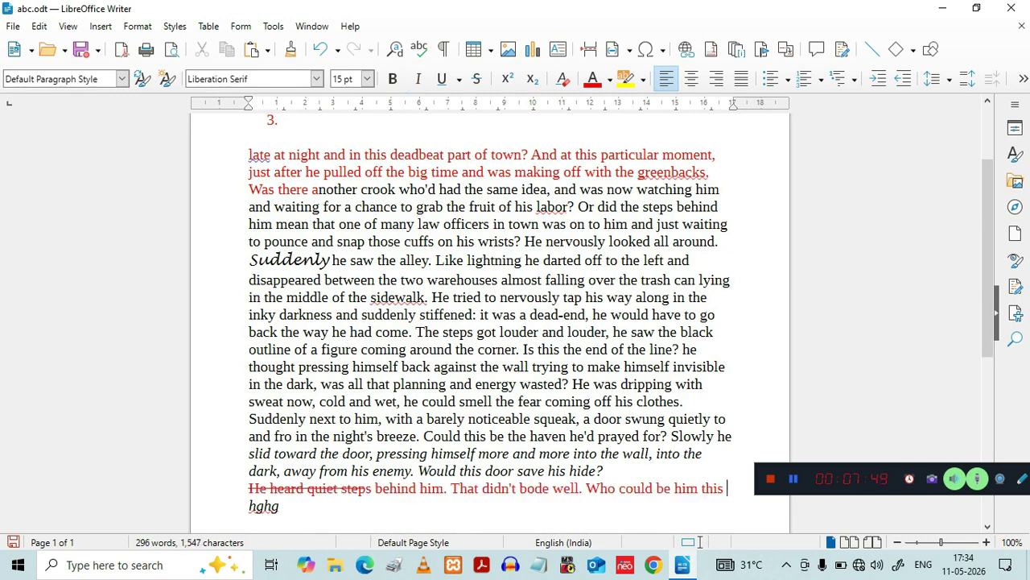
# Step: Copy the paragraph's first line, from "late at night" to "at this particular moment,"
pyautogui.moveTo(249, 155); pyautogui.dragTo(716, 155)
pyautogui.rightClick(725, 160)
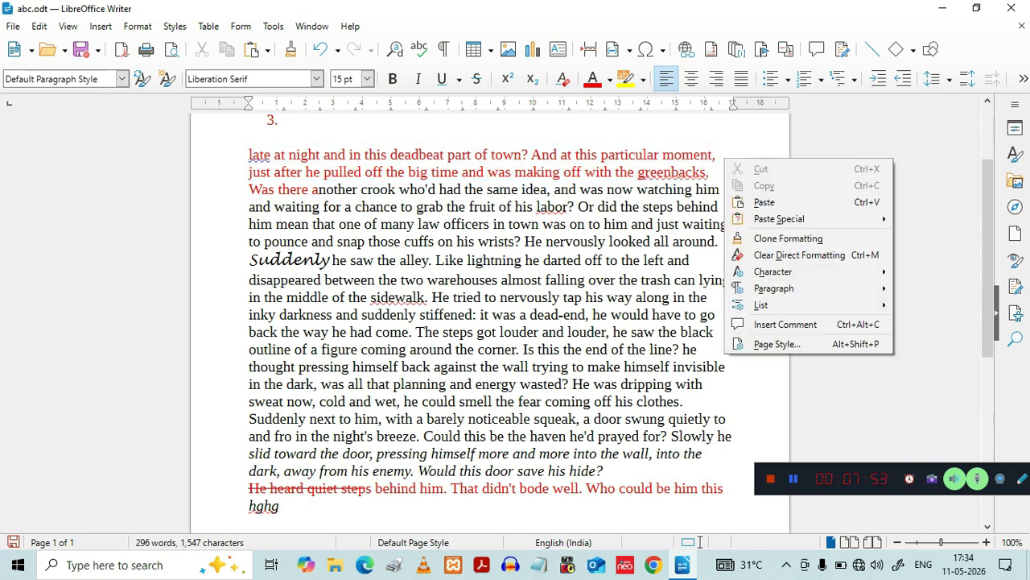
pyautogui.press('Escape')
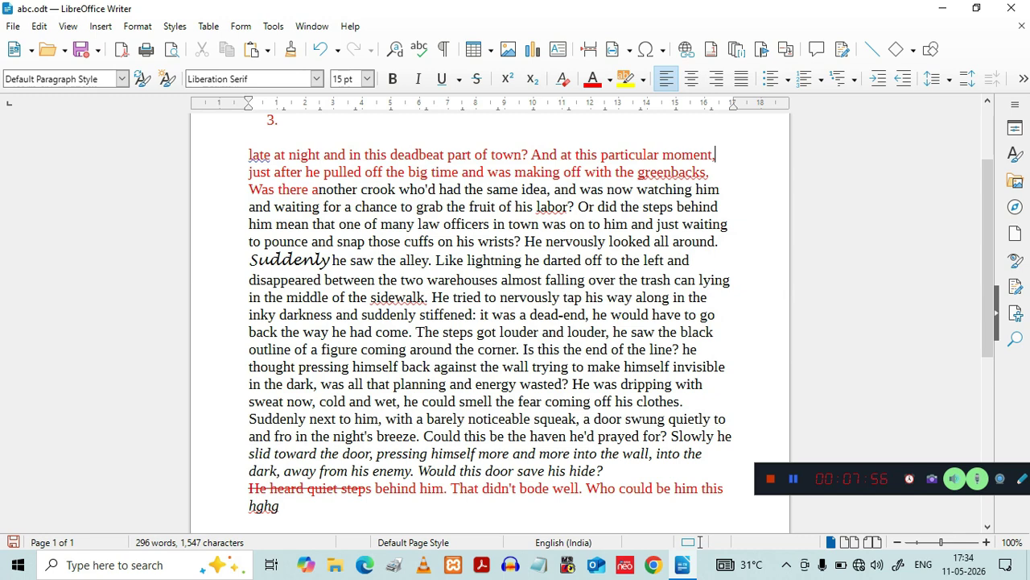
pyautogui.moveTo(716, 154); pyautogui.dragTo(249, 155)
pyautogui.rightClick(249, 154)
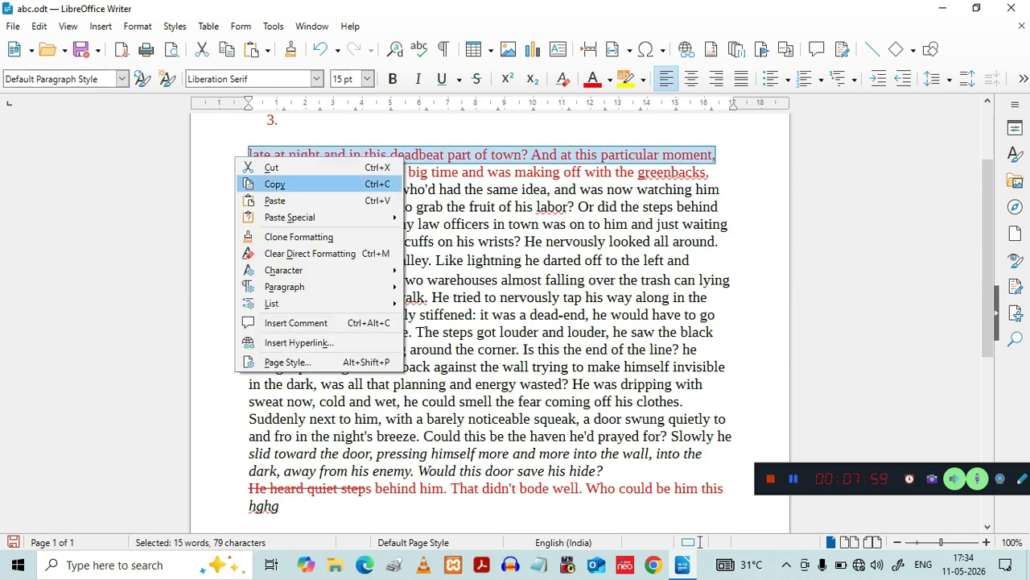
pyautogui.click(273, 184)
# Step: Paste the copied line on a new line directly after "Would this door save his hide?"
pyautogui.click(605, 471)
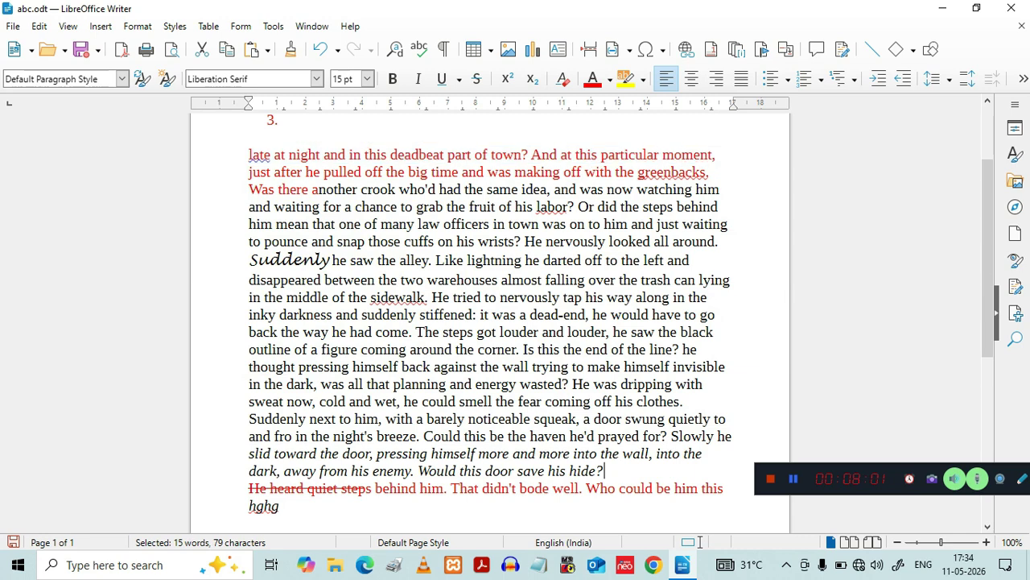
pyautogui.press('Return')
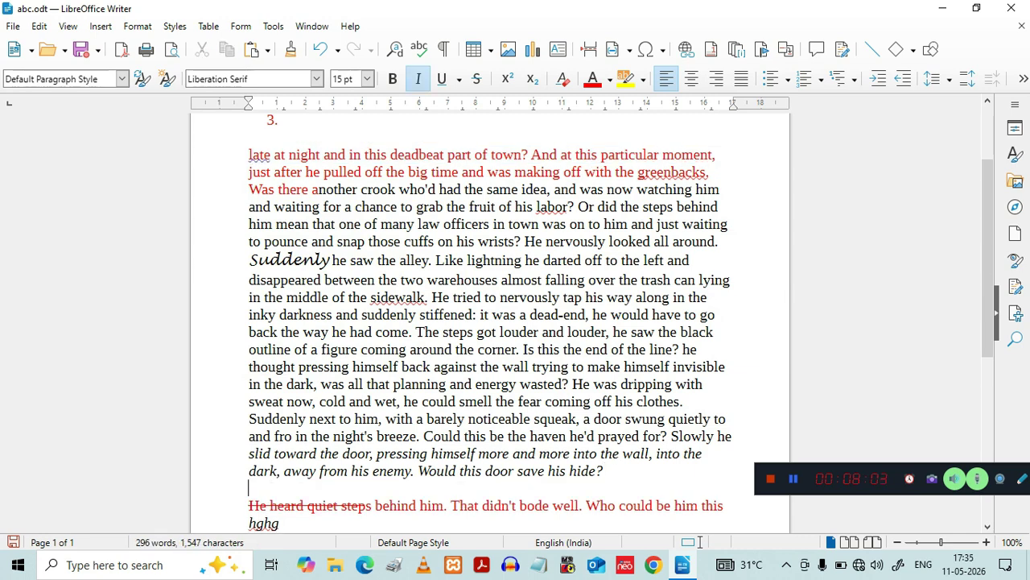
pyautogui.hotkey('ctrl', 'v')
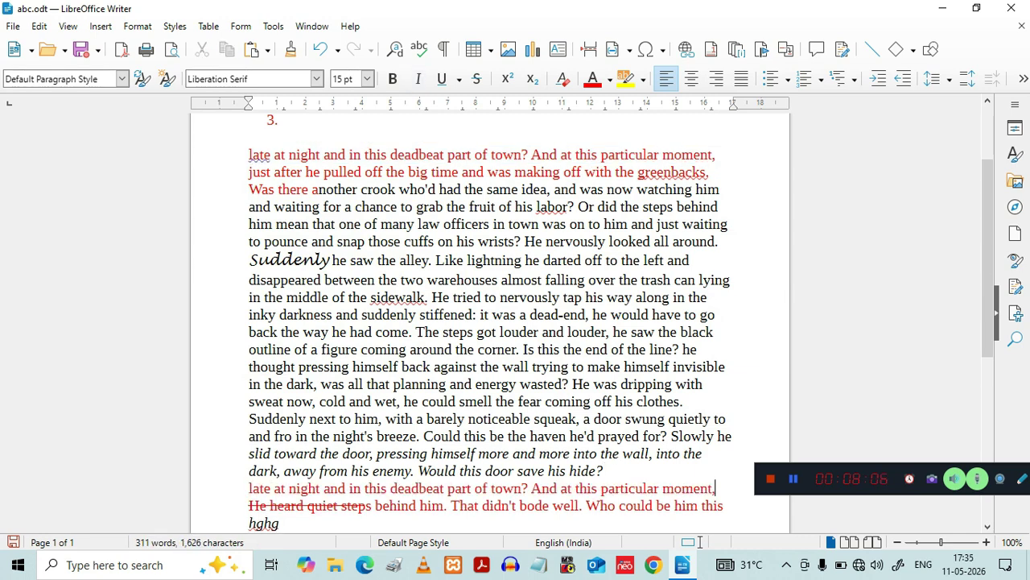